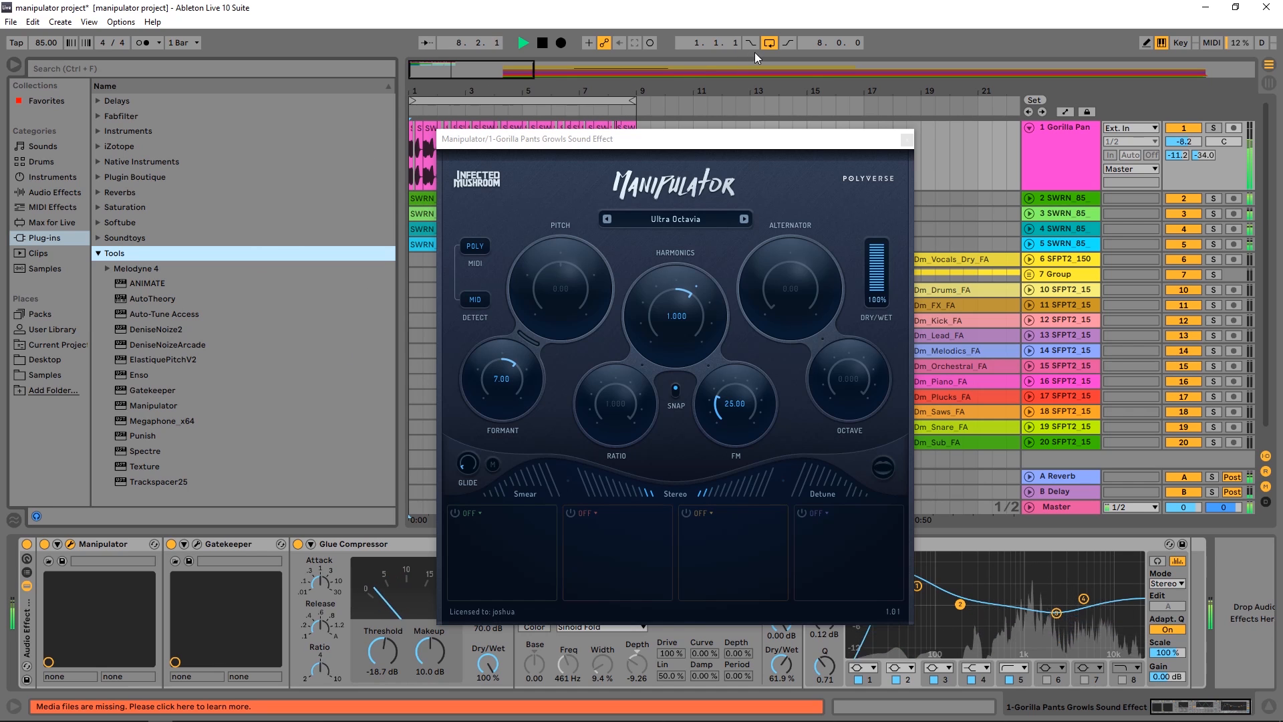
Turn off arrangement looping, stop playback and move the Manipulator window clear of the first track's clips
{"action": "left_click", "coordinate": [769, 42]}
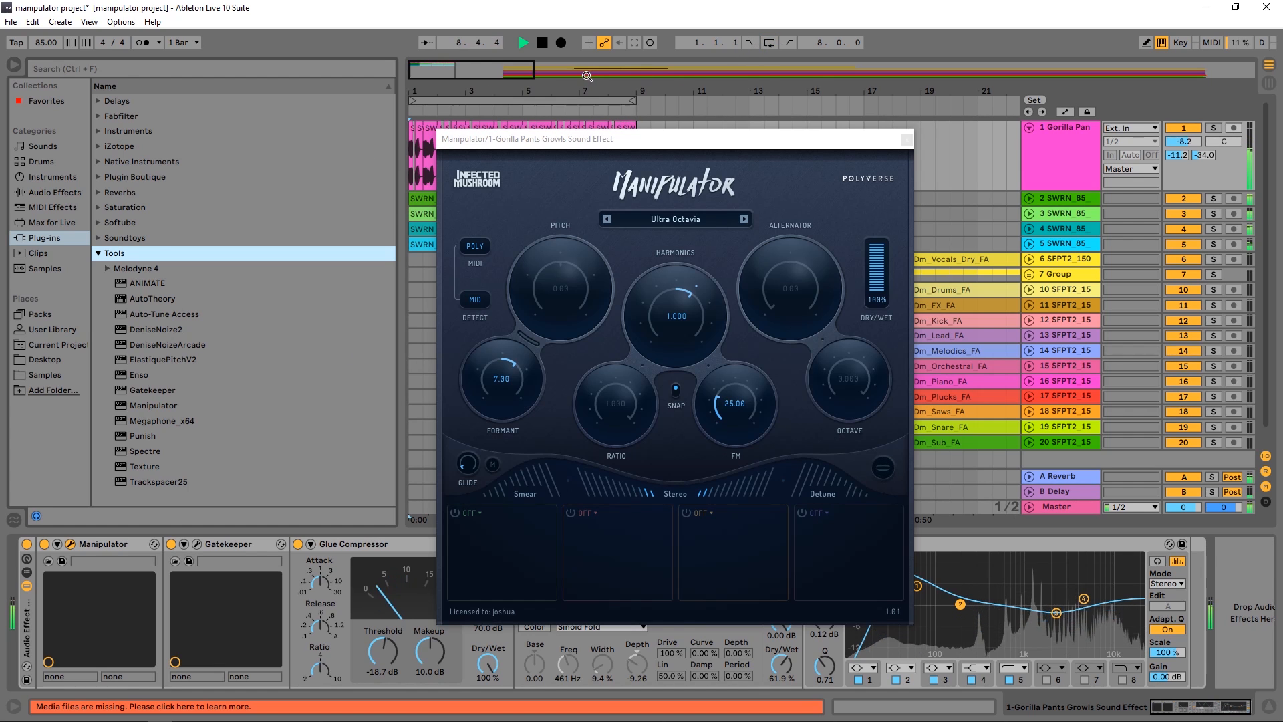
{"action": "left_click", "coordinate": [541, 42]}
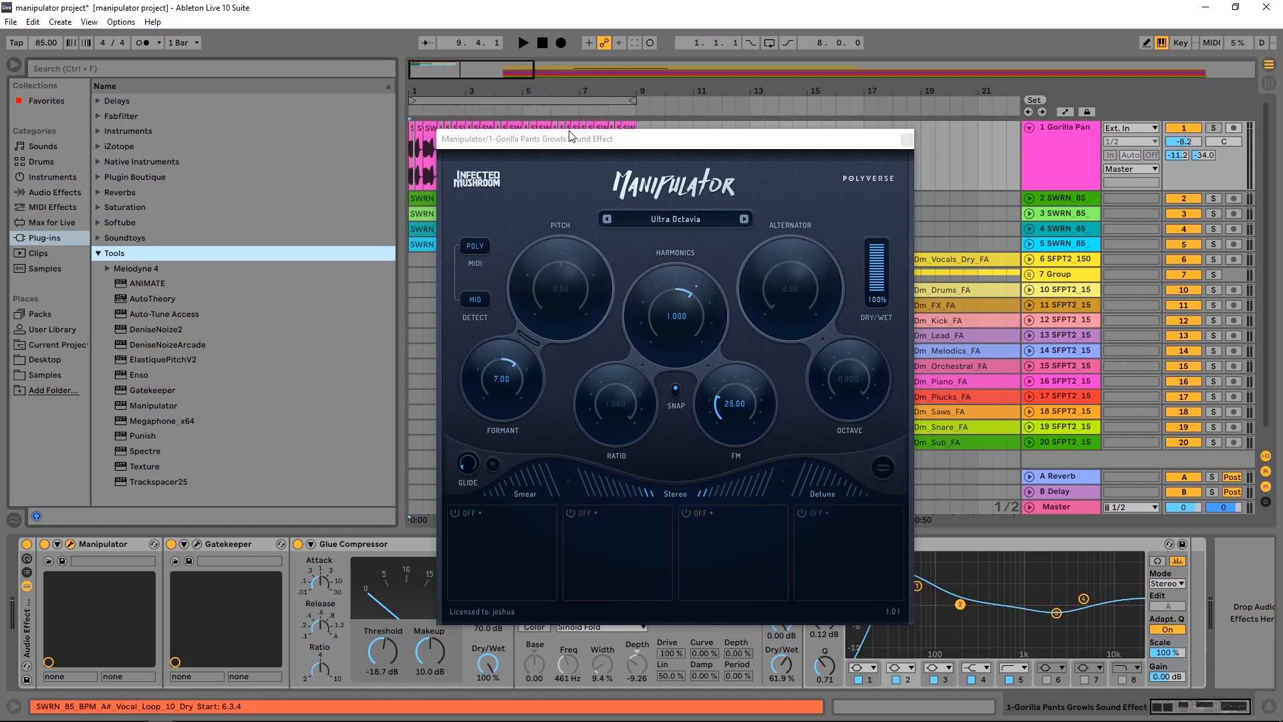
{"action": "left_click_drag", "start_coordinate": [566, 141], "coordinate": [561, 186]}
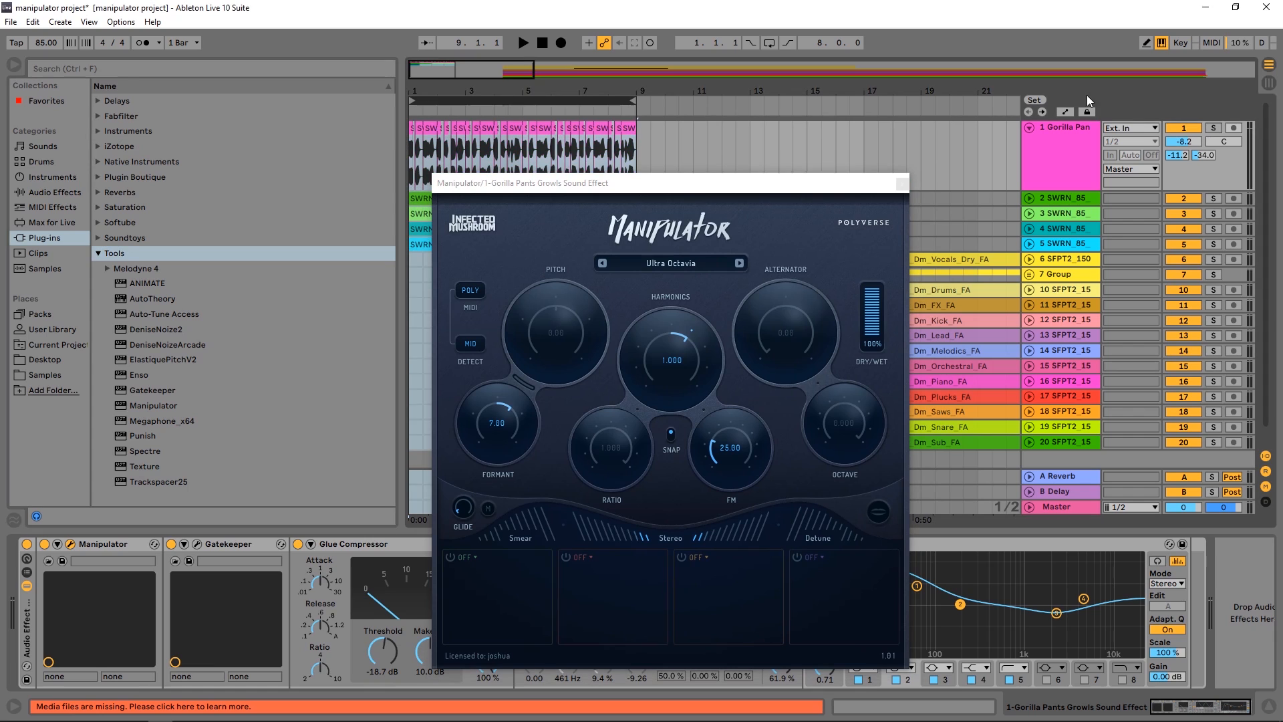
Bypass the effect rack on the 1-Gorilla Pants Growls track, solo the track and play it dry
{"action": "left_click", "coordinate": [1067, 157]}
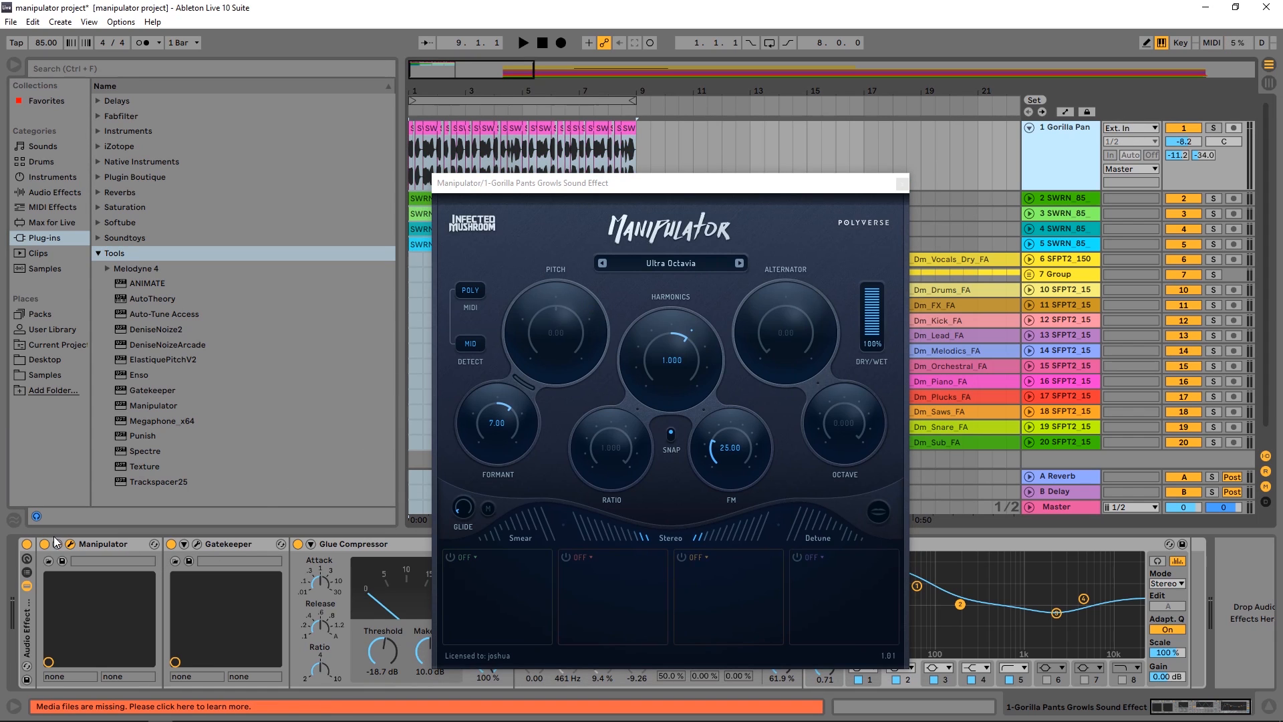
{"action": "left_click", "coordinate": [27, 545]}
{"action": "key", "text": "space"}
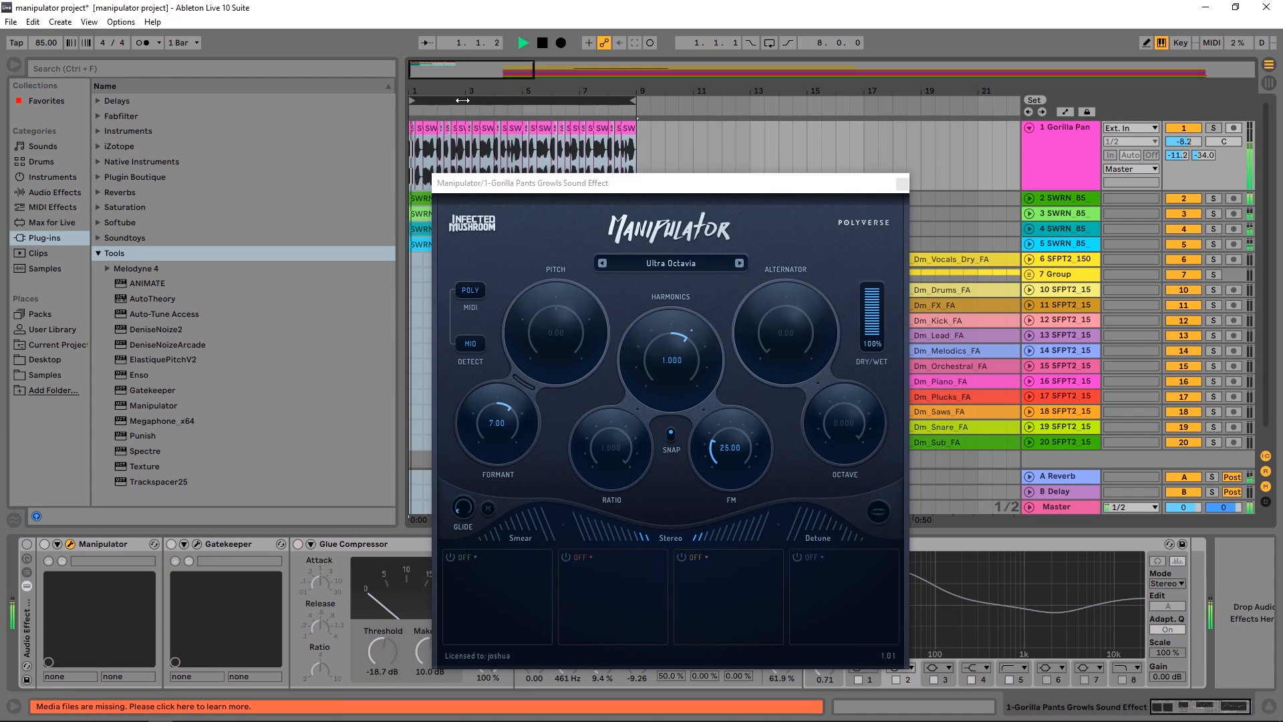
{"action": "left_click", "coordinate": [1214, 129]}
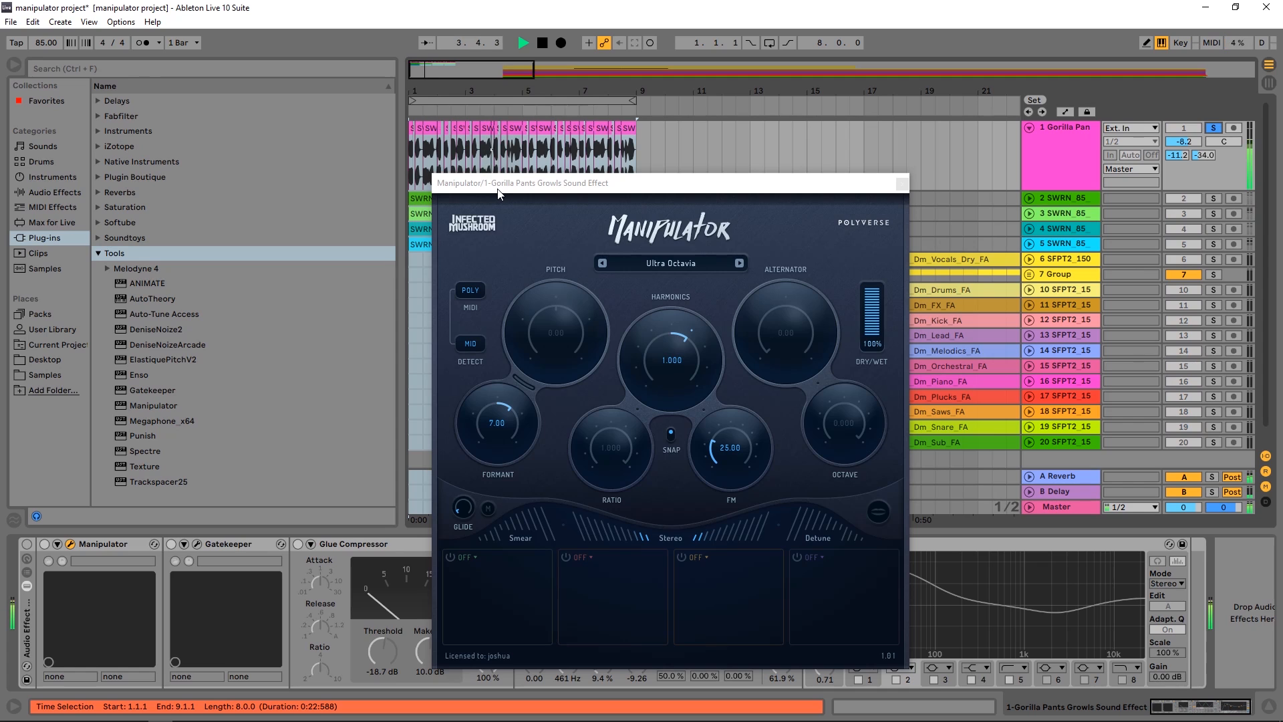
{"action": "key", "text": "space"}
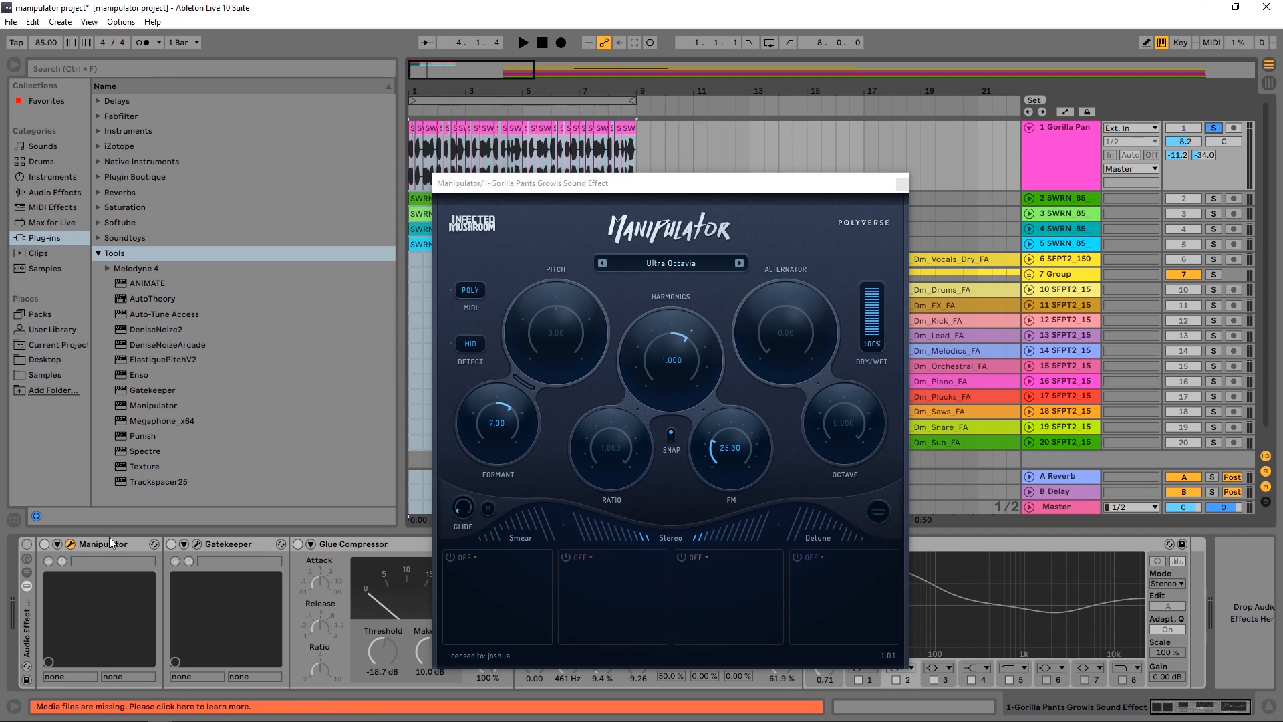
Switch the effect rack back on and view the Gatekeeper device's envelope in its plug-in window
{"action": "left_click", "coordinate": [190, 566]}
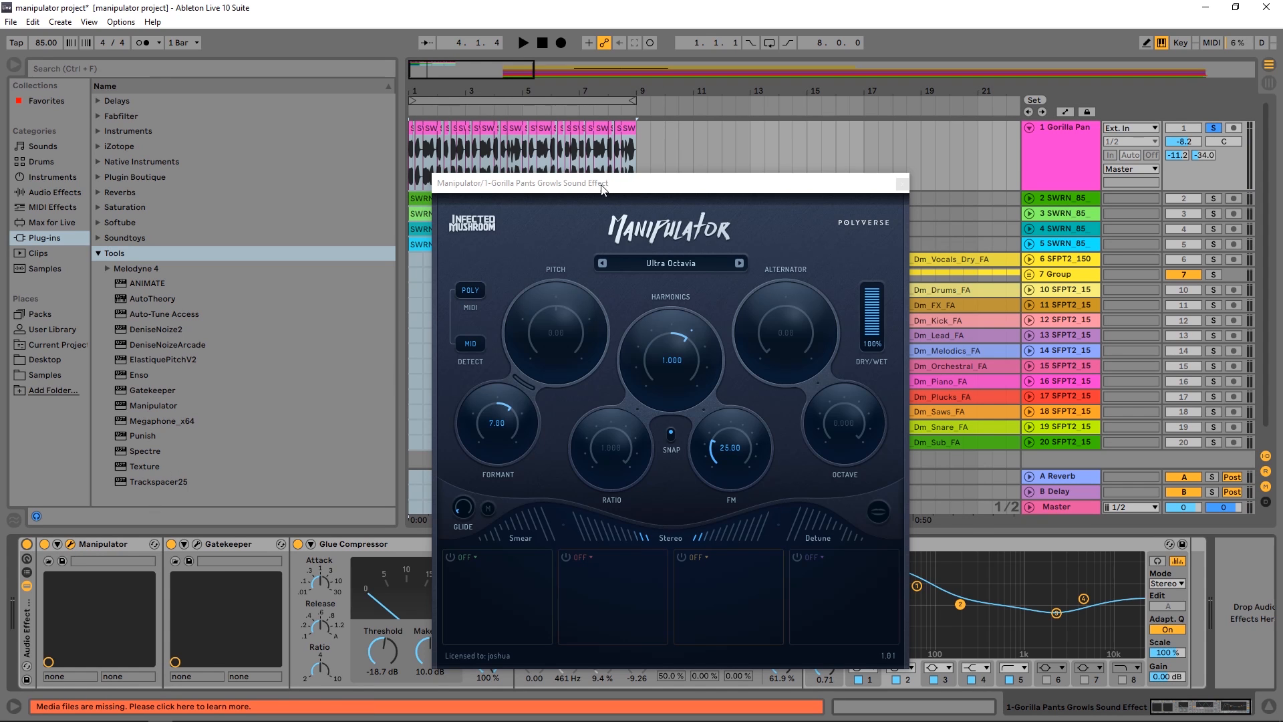
{"action": "left_click_drag", "start_coordinate": [600, 183], "coordinate": [663, 139]}
{"action": "left_click", "coordinate": [198, 543]}
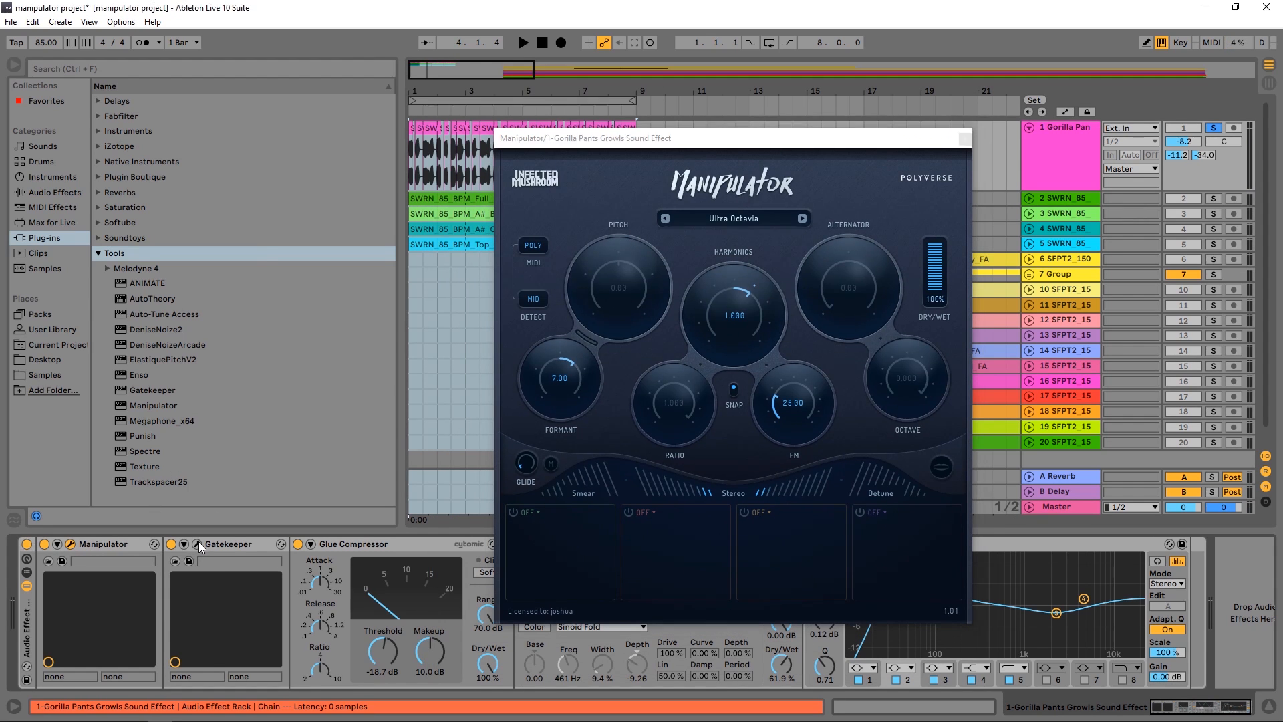
{"action": "left_click_drag", "start_coordinate": [469, 133], "coordinate": [608, 187]}
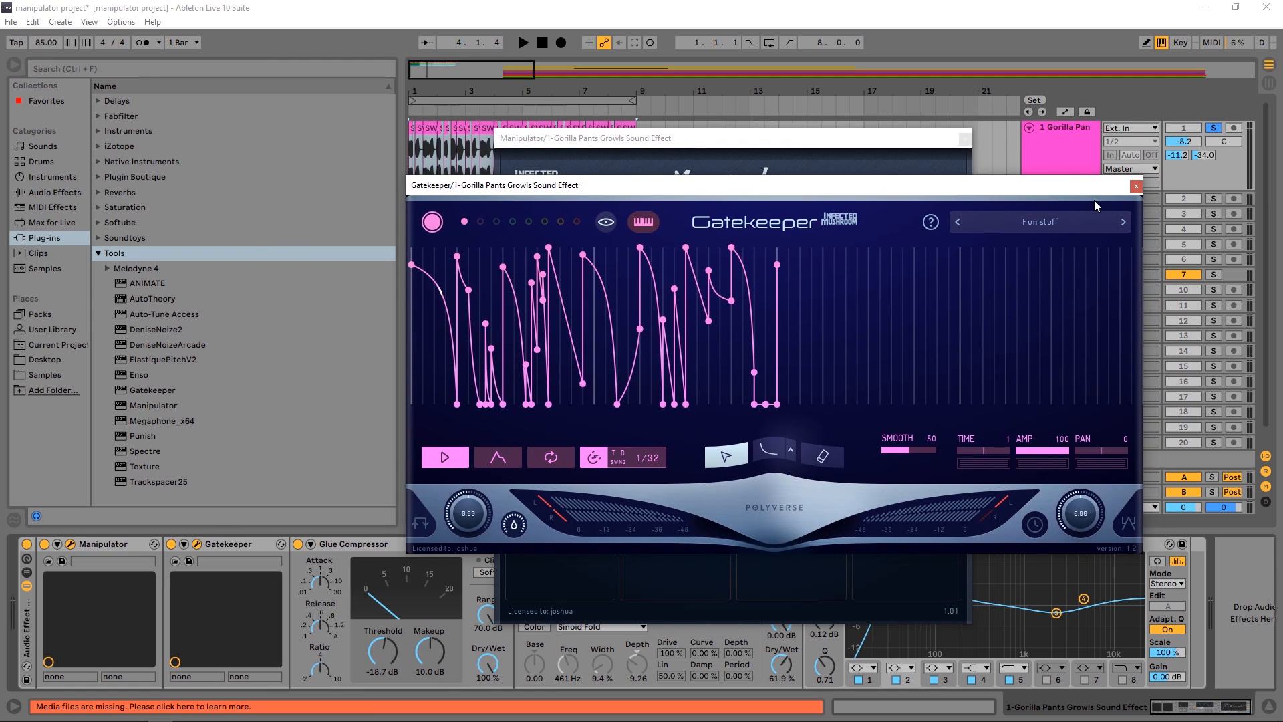
{"action": "left_click", "coordinate": [1135, 186]}
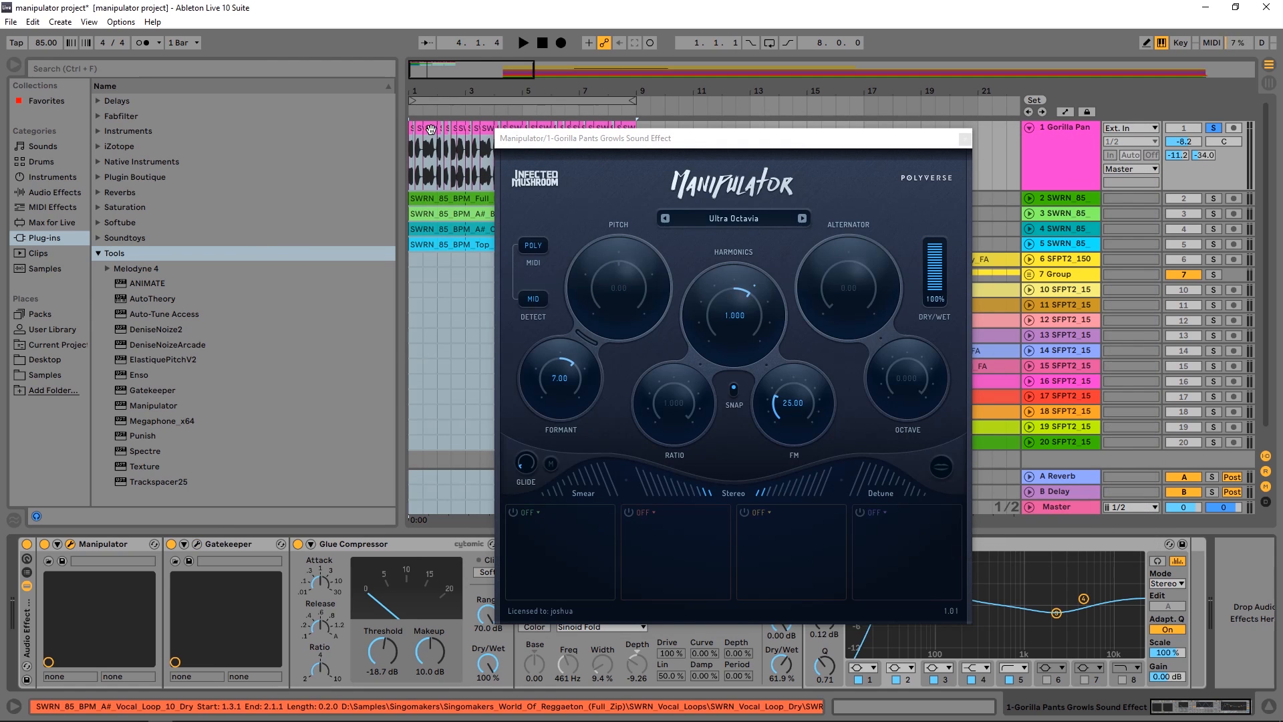
Play the soloed Gorilla Pants Growls track with its effects enabled
{"action": "key", "text": "space"}
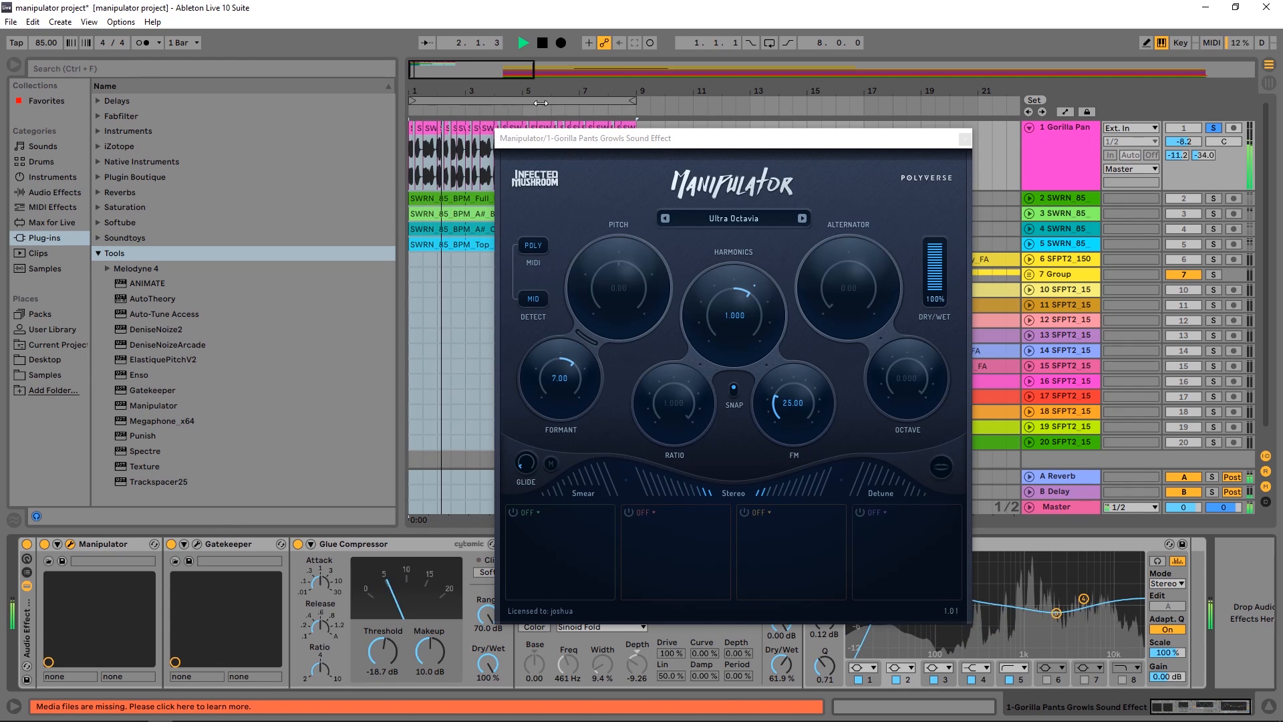
{"action": "left_click_drag", "start_coordinate": [585, 143], "coordinate": [528, 135]}
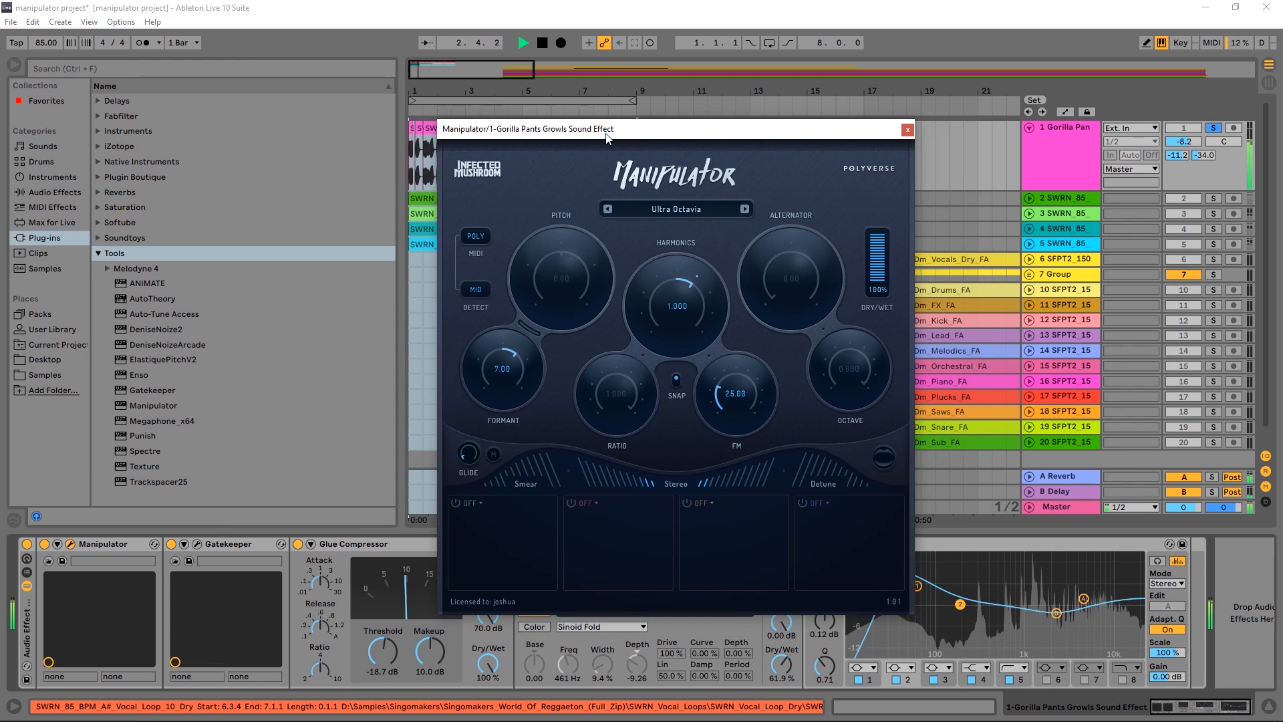
{"action": "key", "text": "space"}
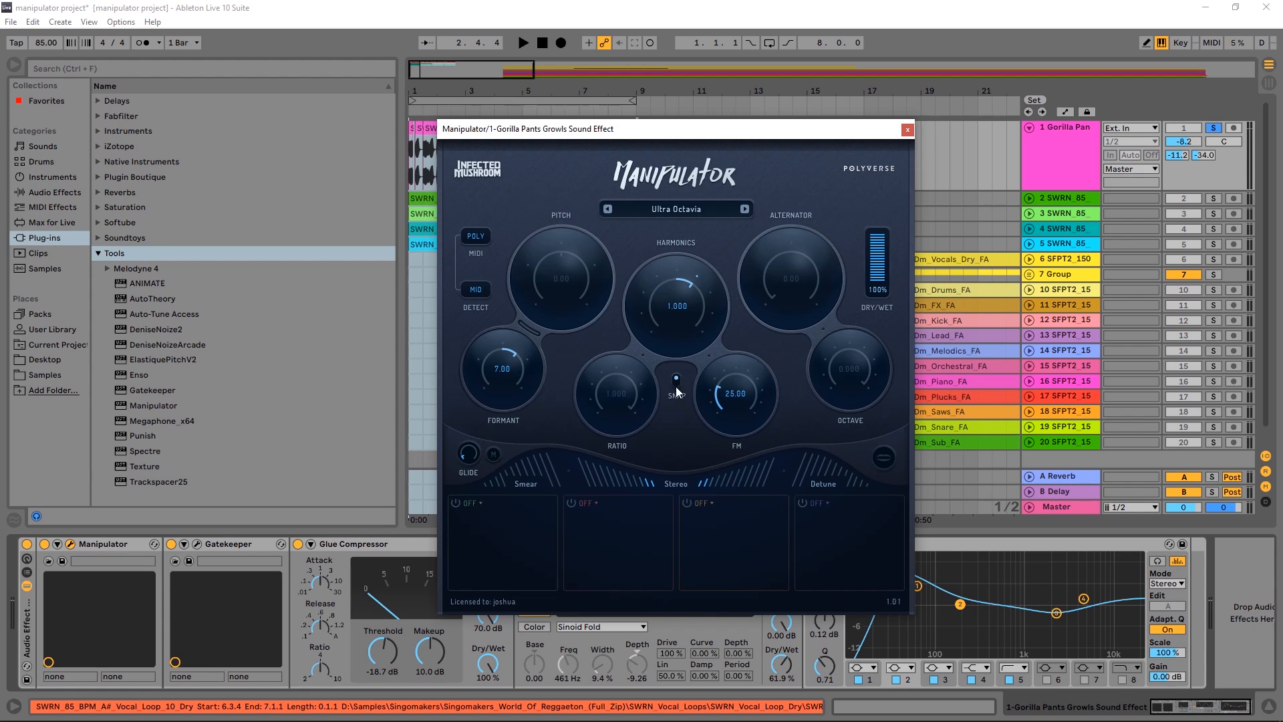
Raise Manipulator's FM amount to 50.00 and play the result
{"action": "left_click_drag", "start_coordinate": [727, 386], "coordinate": [731, 382]}
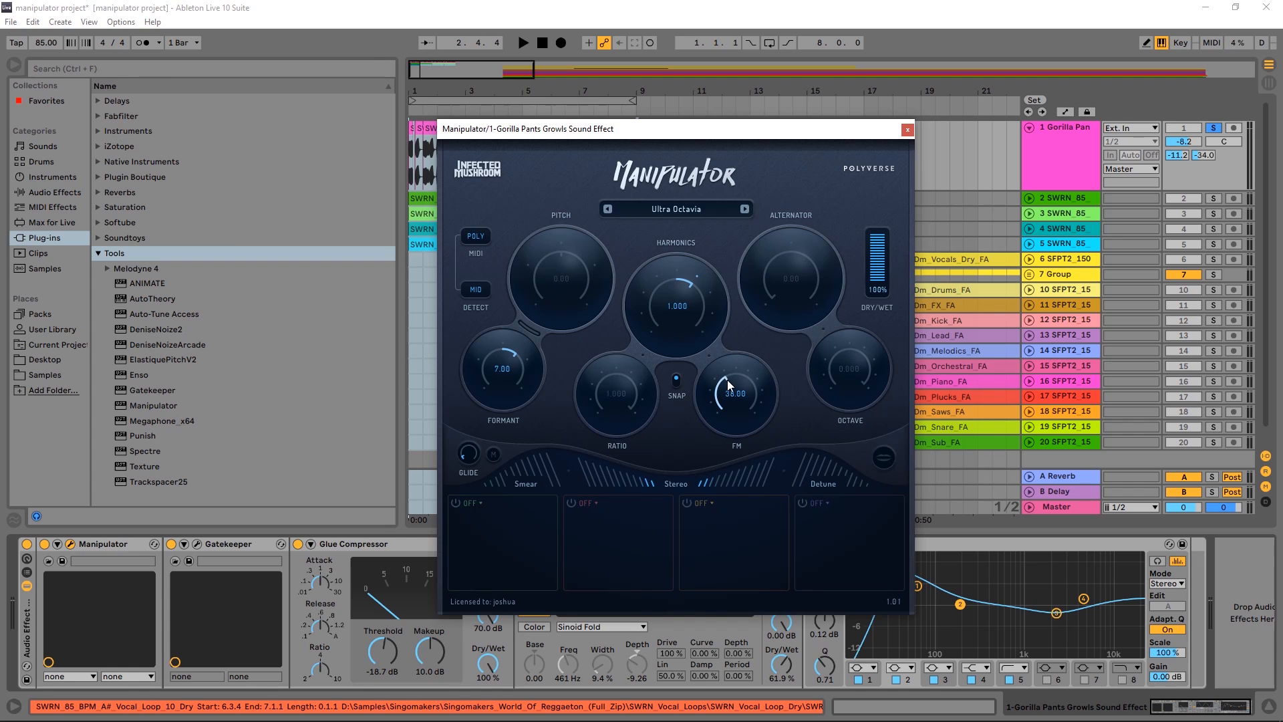
{"action": "left_click_drag", "start_coordinate": [738, 378], "coordinate": [679, 393]}
{"action": "key", "text": "space"}
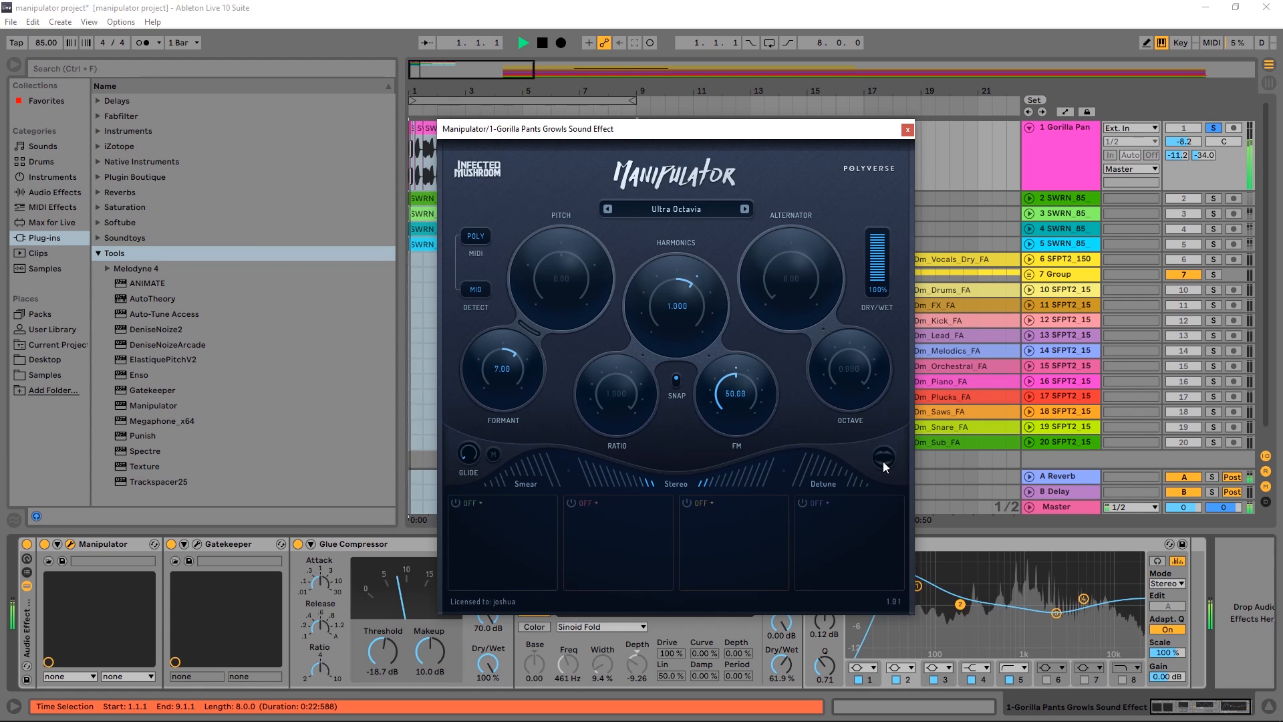
View the modulator types available for Manipulator's first modulation slot
{"action": "left_click", "coordinate": [477, 504]}
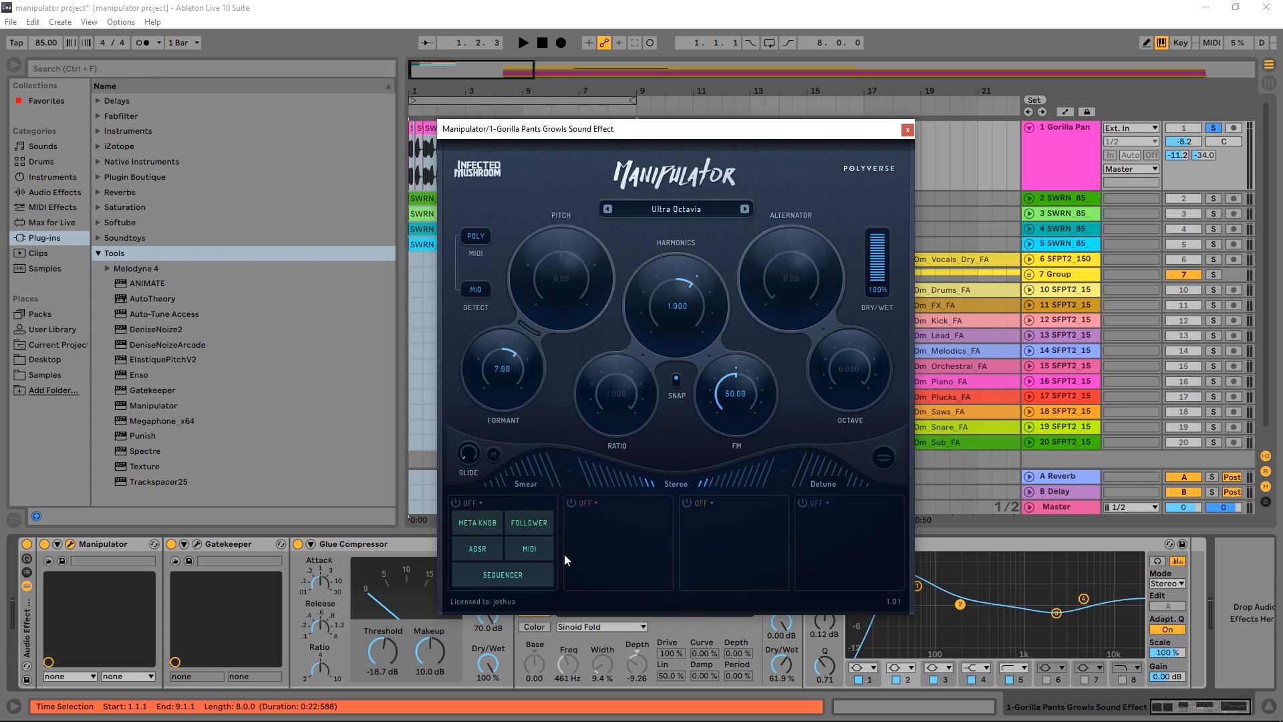
{"action": "left_click", "coordinate": [562, 522]}
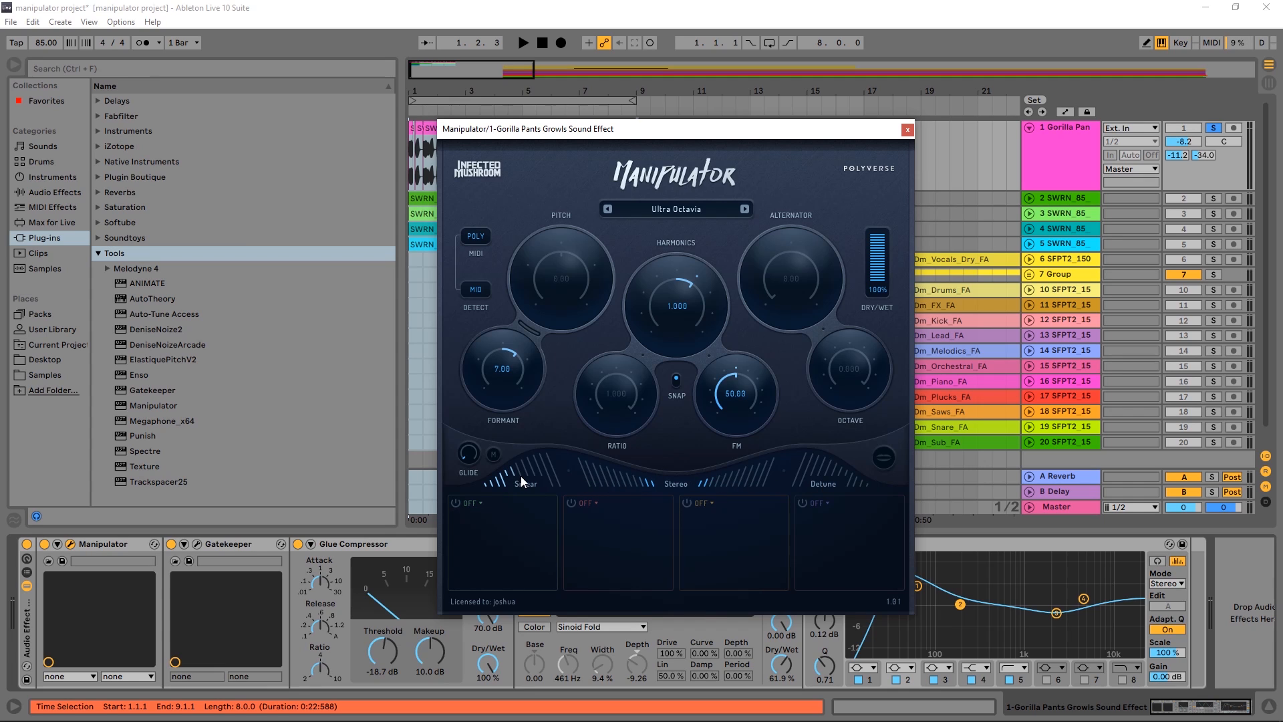
Audition Manipulator's Smear, Stereo and Detune controls while playing the soloed track
{"action": "key", "text": "space"}
{"action": "mouse_move", "coordinate": [520, 475]}
{"action": "left_mouse_down"}
{"action": "mouse_move", "coordinate": [560, 467]}
{"action": "mouse_move", "coordinate": [491, 488]}
{"action": "left_mouse_up"}
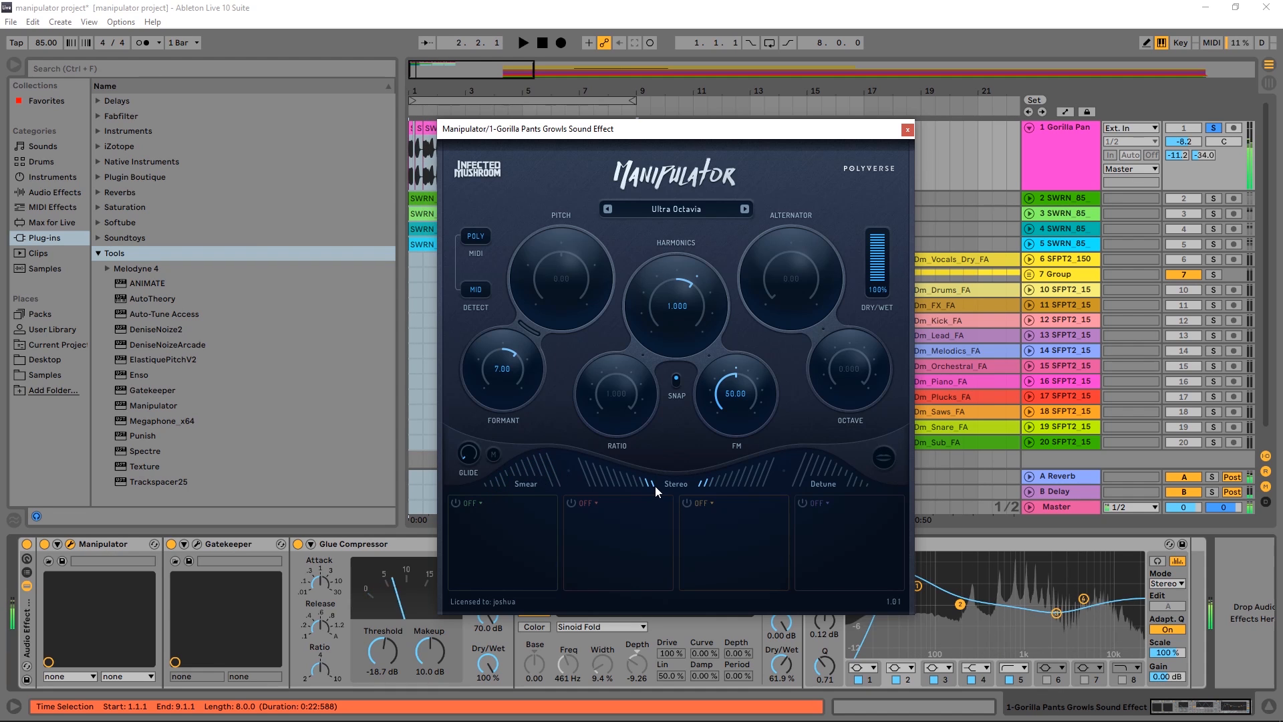
{"action": "left_click_drag", "start_coordinate": [654, 487], "coordinate": [746, 479]}
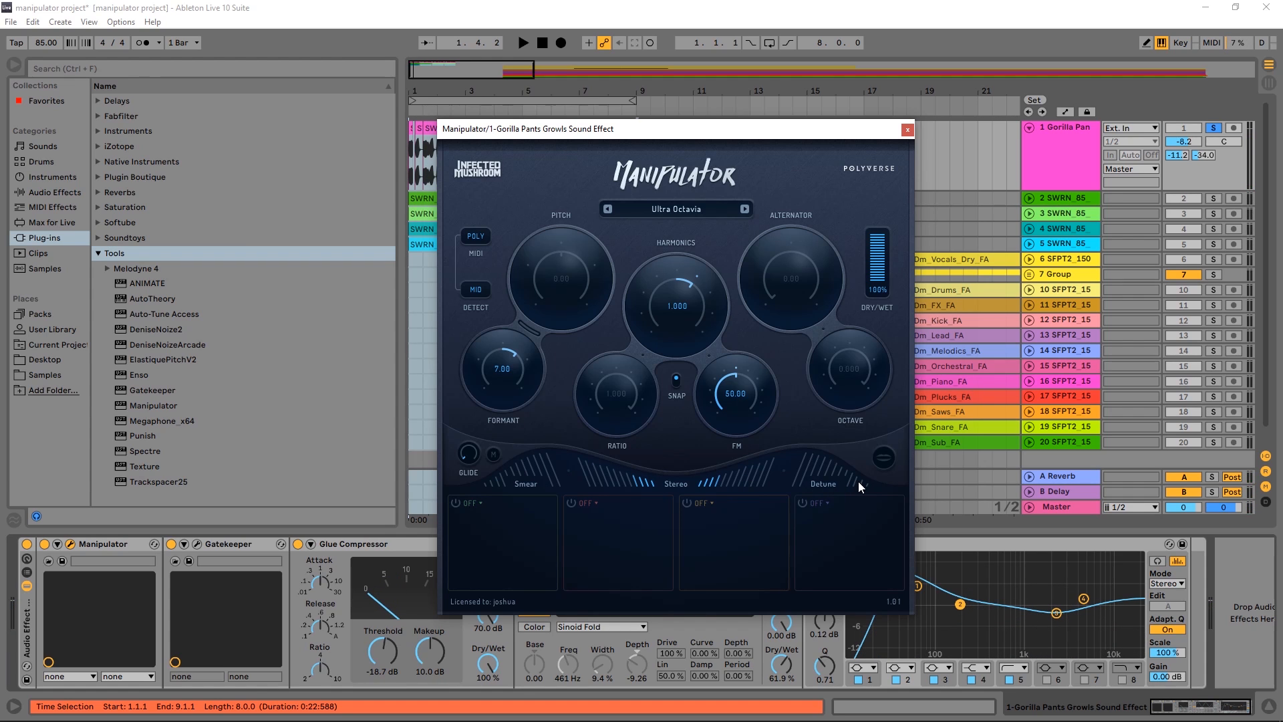
{"action": "mouse_move", "coordinate": [858, 481]}
{"action": "left_mouse_down"}
{"action": "mouse_move", "coordinate": [804, 475]}
{"action": "mouse_move", "coordinate": [860, 487]}
{"action": "left_mouse_up"}
{"action": "key", "text": "space"}
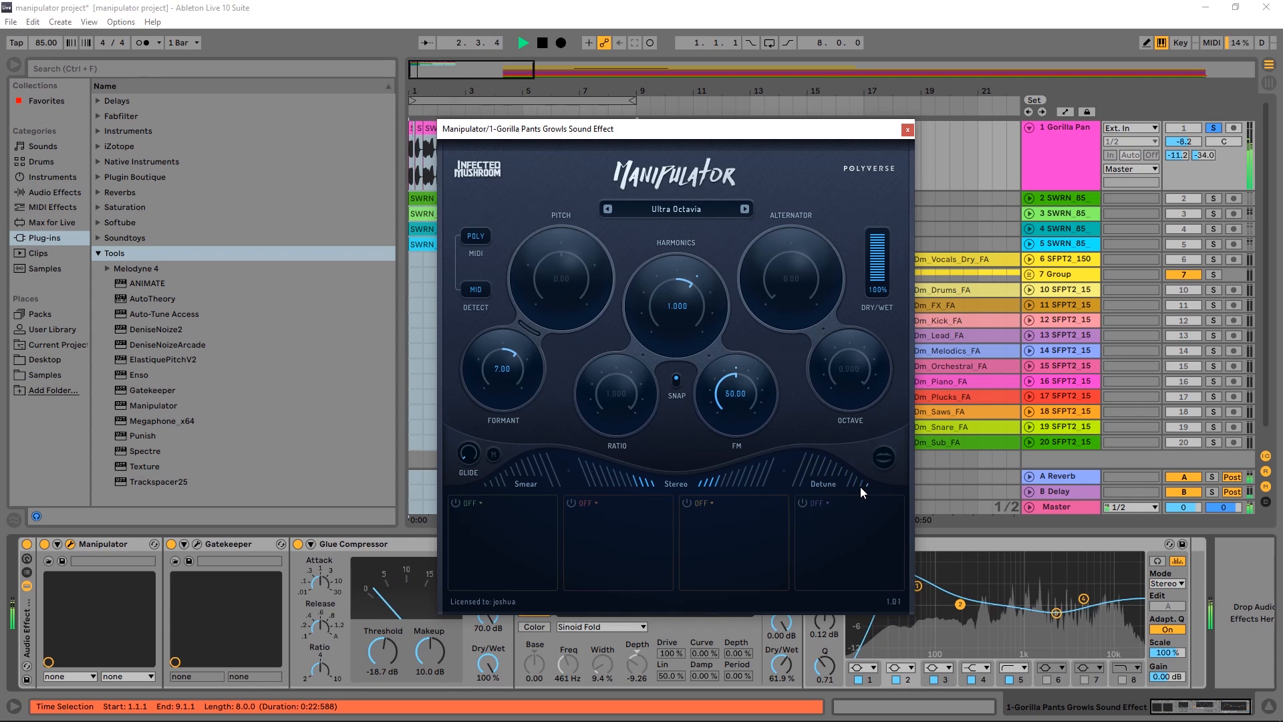
{"action": "key", "text": "space"}
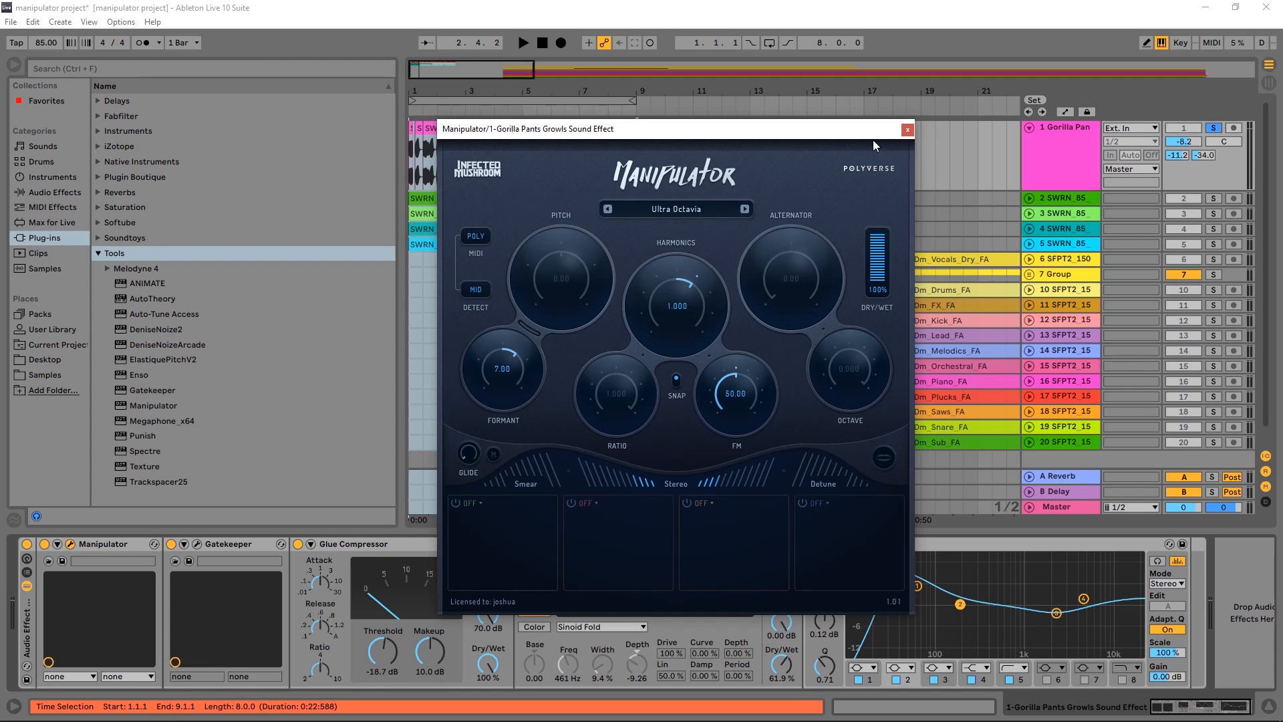
Unfold the 7 Group track and play the soloed dry vocals of track 6 from bar 29
{"action": "left_click", "coordinate": [907, 129]}
{"action": "left_click_drag", "start_coordinate": [512, 107], "coordinate": [825, 110]}
{"action": "left_click", "coordinate": [1029, 274]}
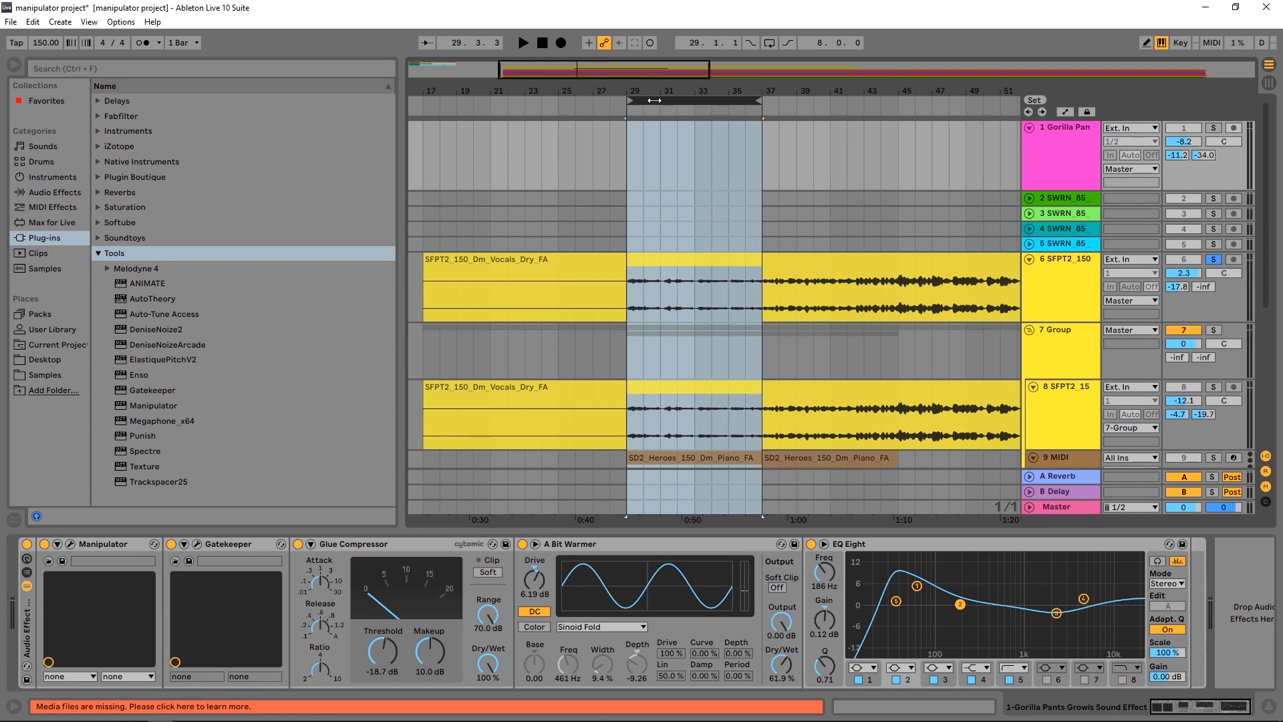
{"action": "key", "text": "space"}
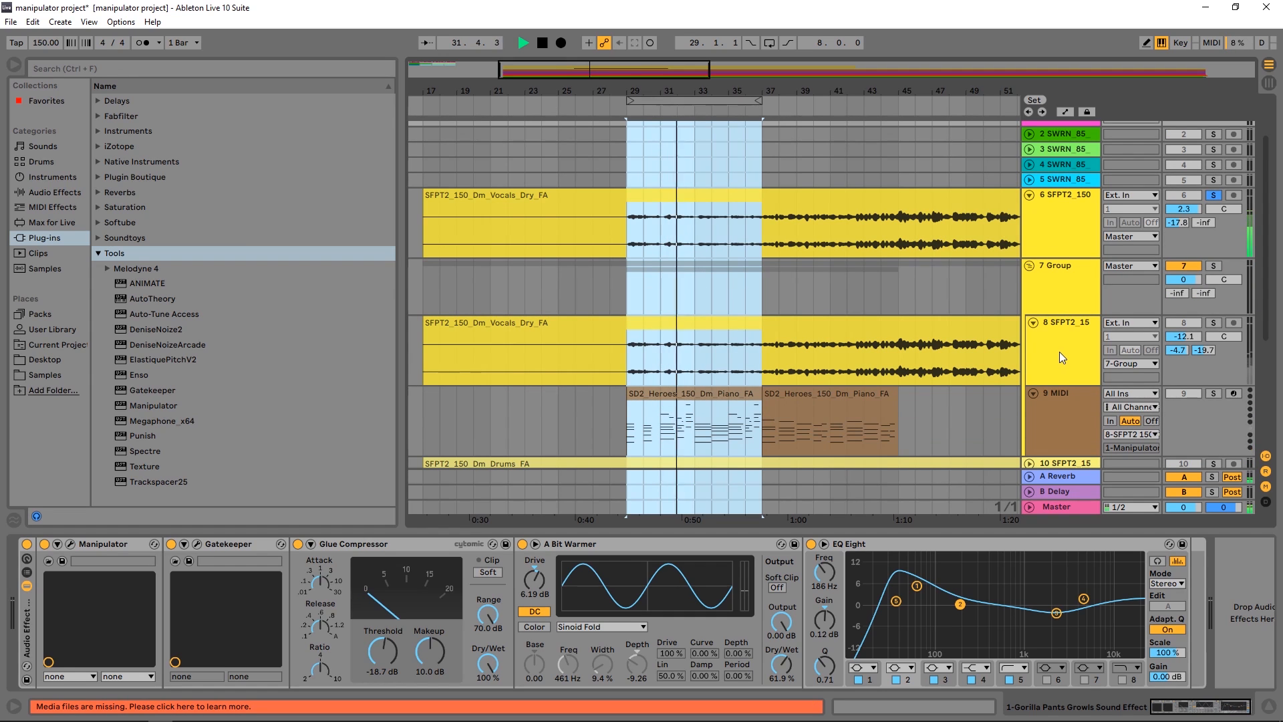
{"action": "key", "text": "space"}
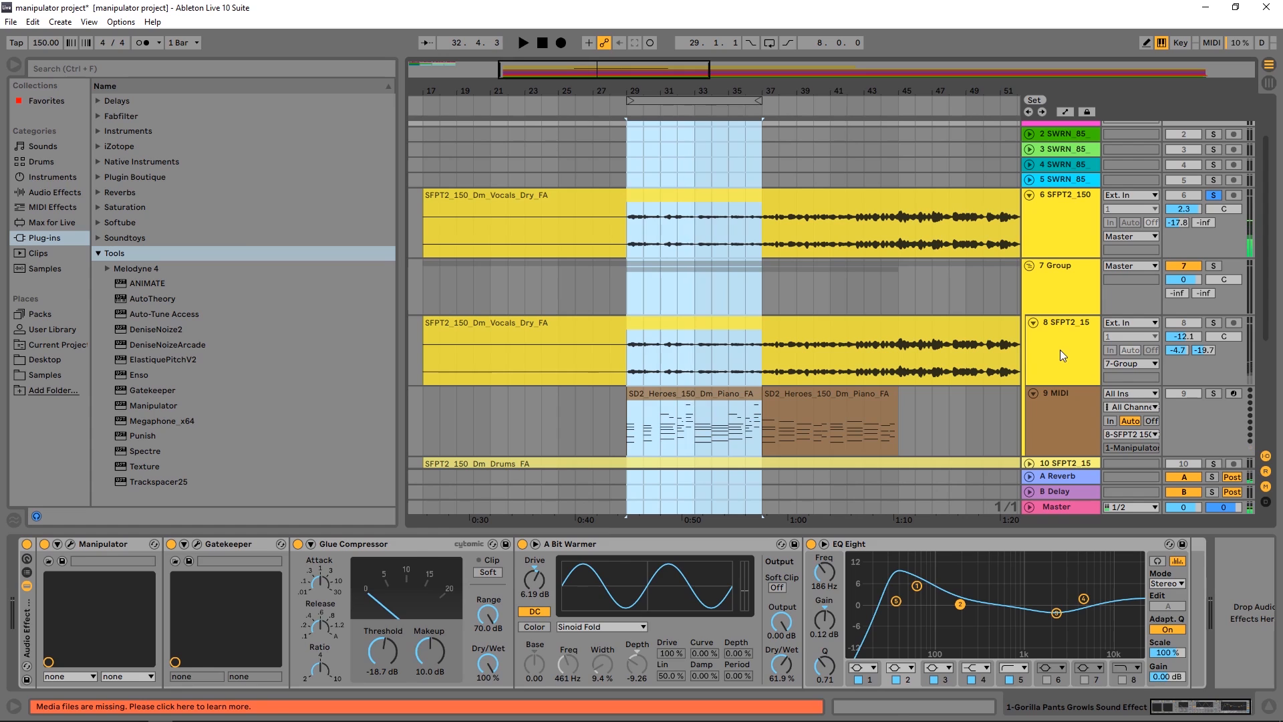
Inspect the piano MIDI clip and route the 9 MIDI track's output to 8-SFPT2 150 Dm Vocals Dry FA
{"action": "left_click", "coordinate": [1060, 350]}
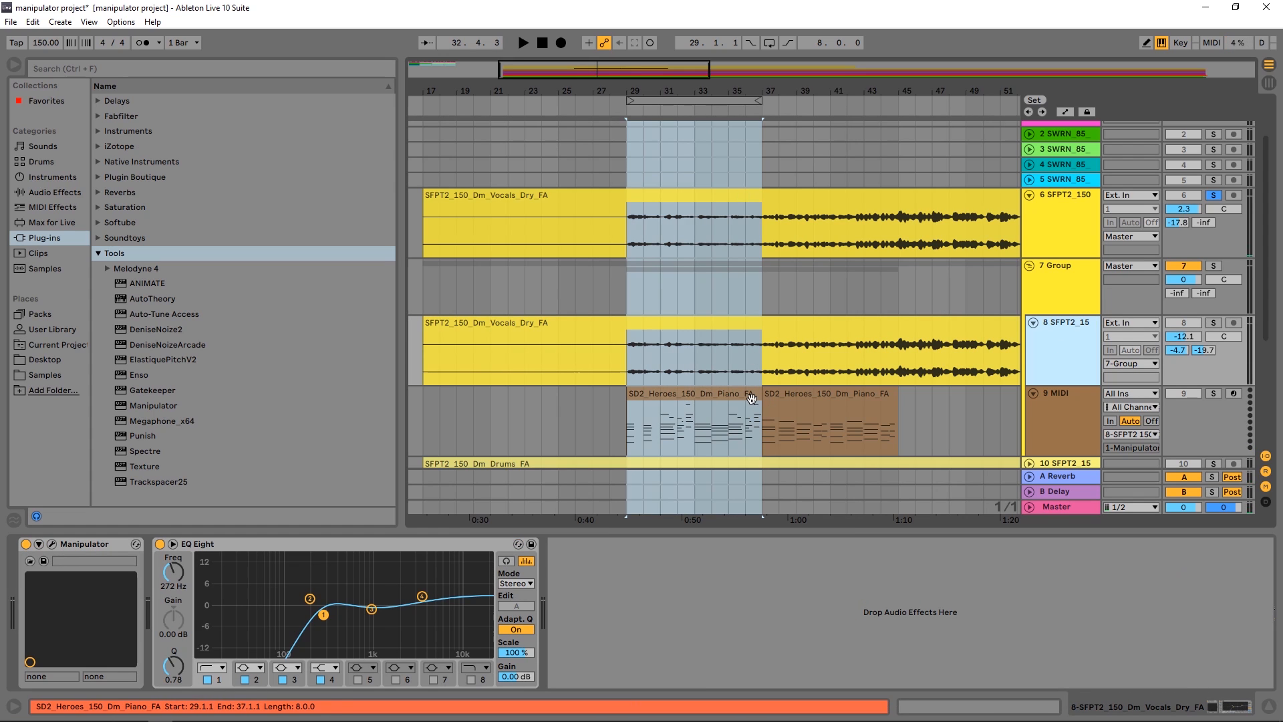
{"action": "left_click", "coordinate": [677, 413]}
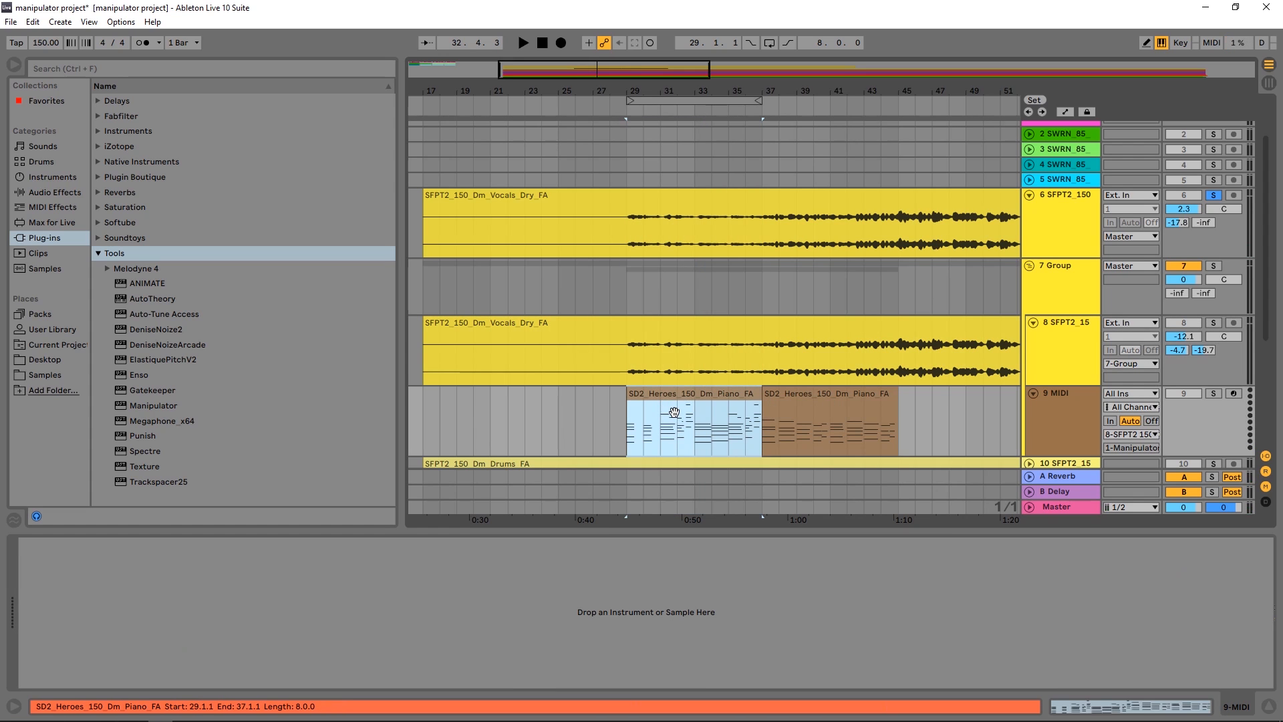
{"action": "scroll", "coordinate": [677, 413], "scroll_direction": "down", "scroll_amount": 1}
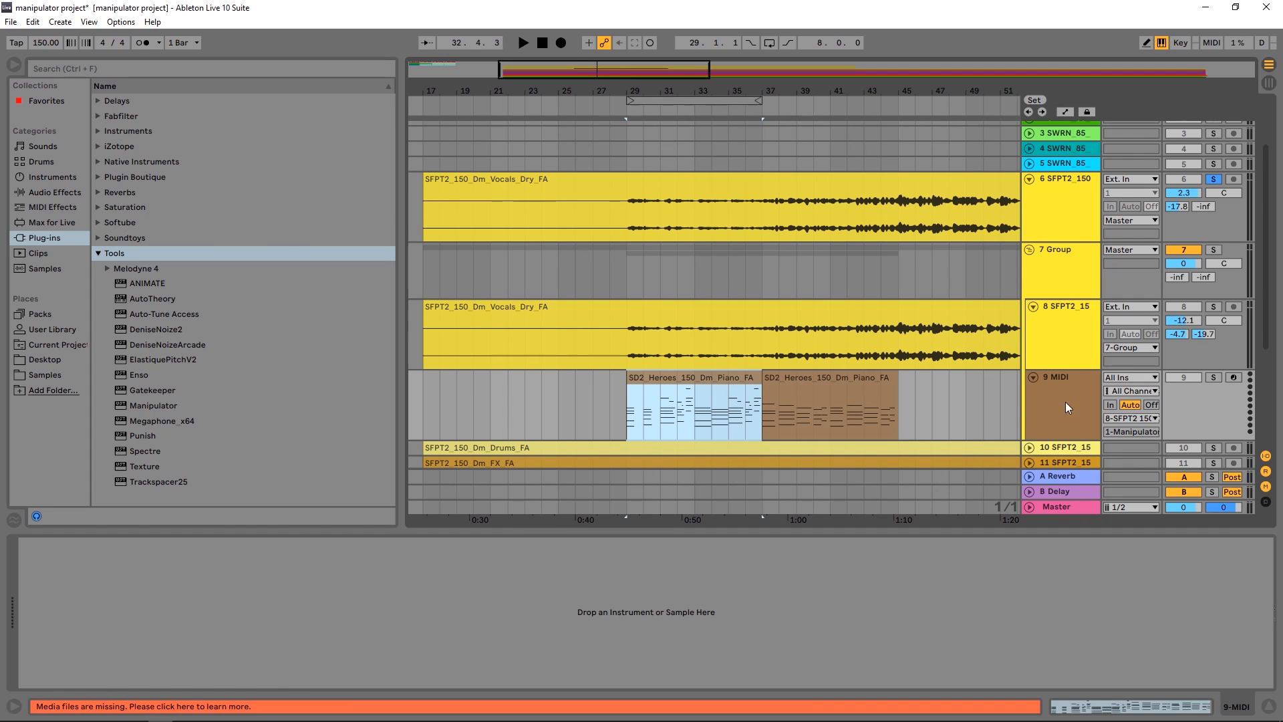
{"action": "left_click", "coordinate": [1116, 418]}
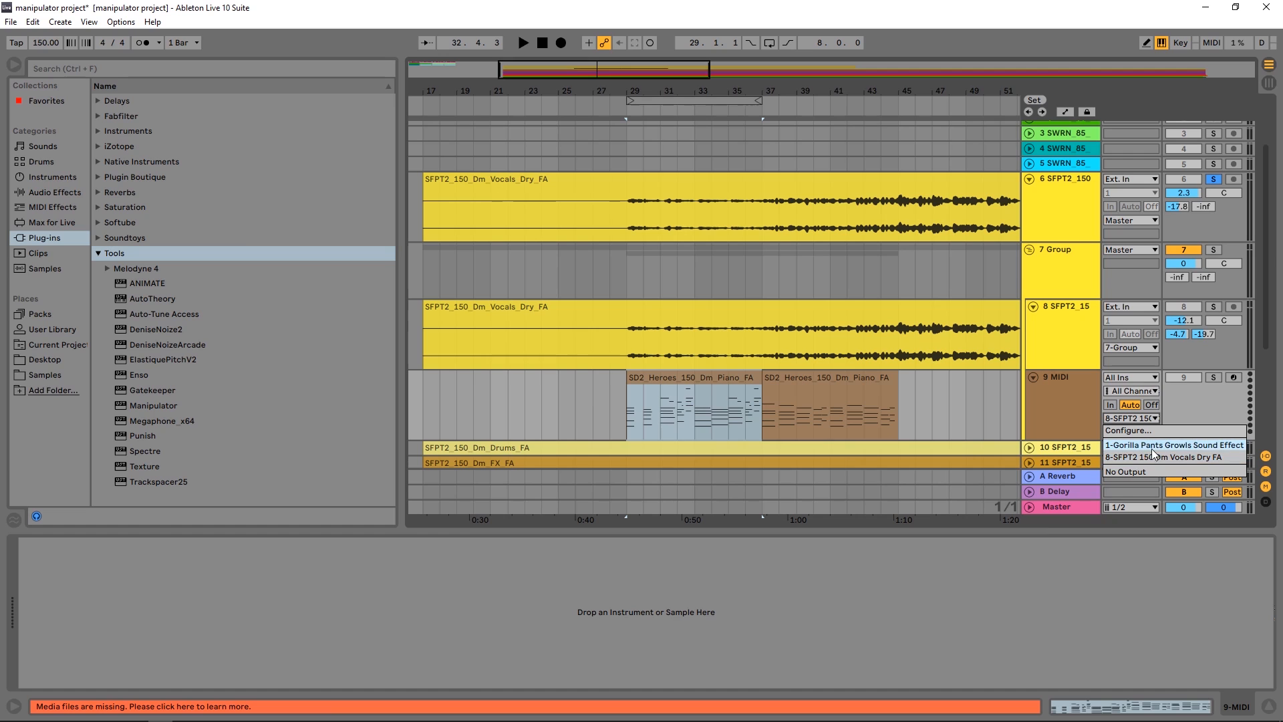
{"action": "left_click", "coordinate": [1168, 455]}
Solo the 7 Group track, play its Manipulator-processed vocals and set track 8's volume to -12.3 dB
{"action": "left_click", "coordinate": [1093, 361]}
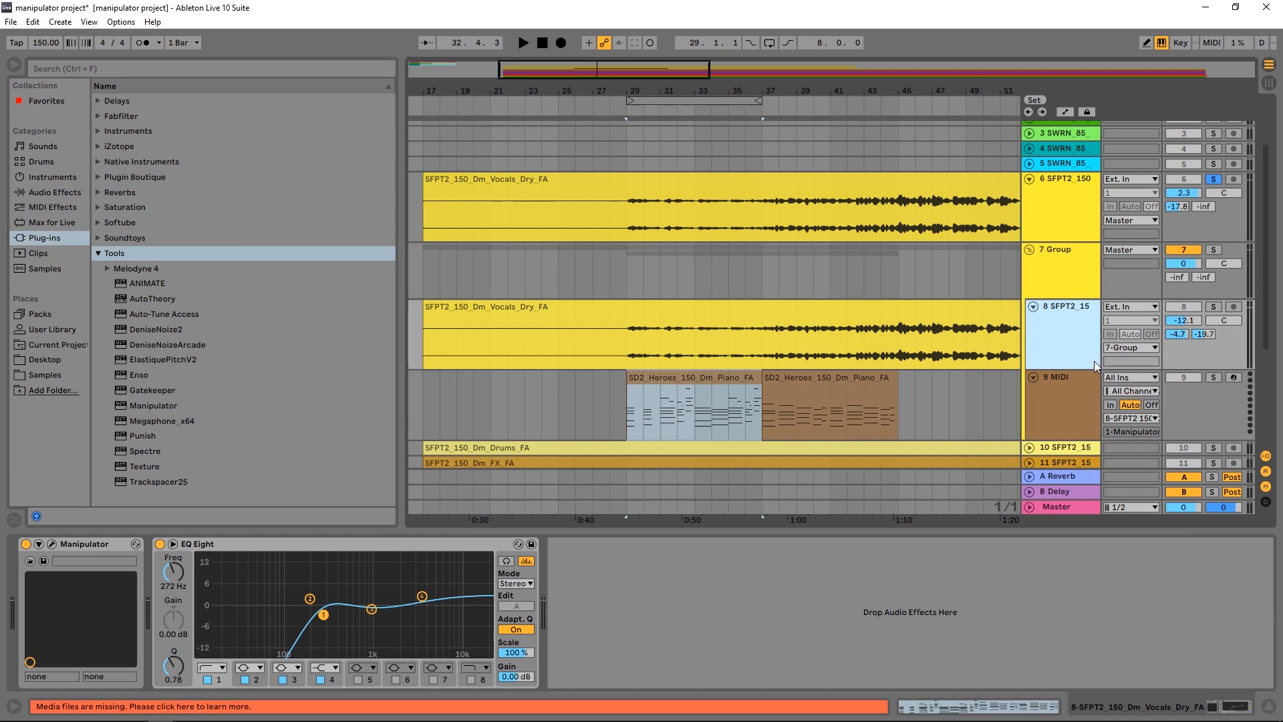
{"action": "left_click", "coordinate": [86, 543]}
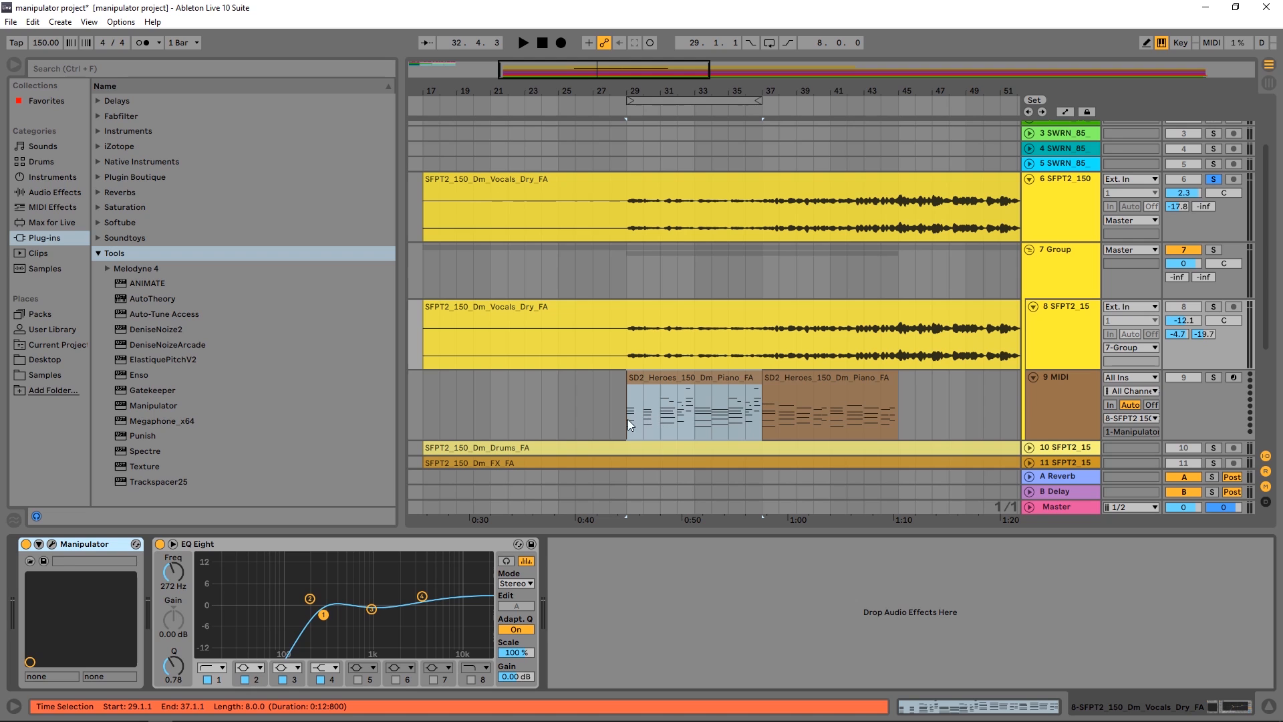
{"action": "left_click", "coordinate": [1213, 249]}
{"action": "key", "text": "space"}
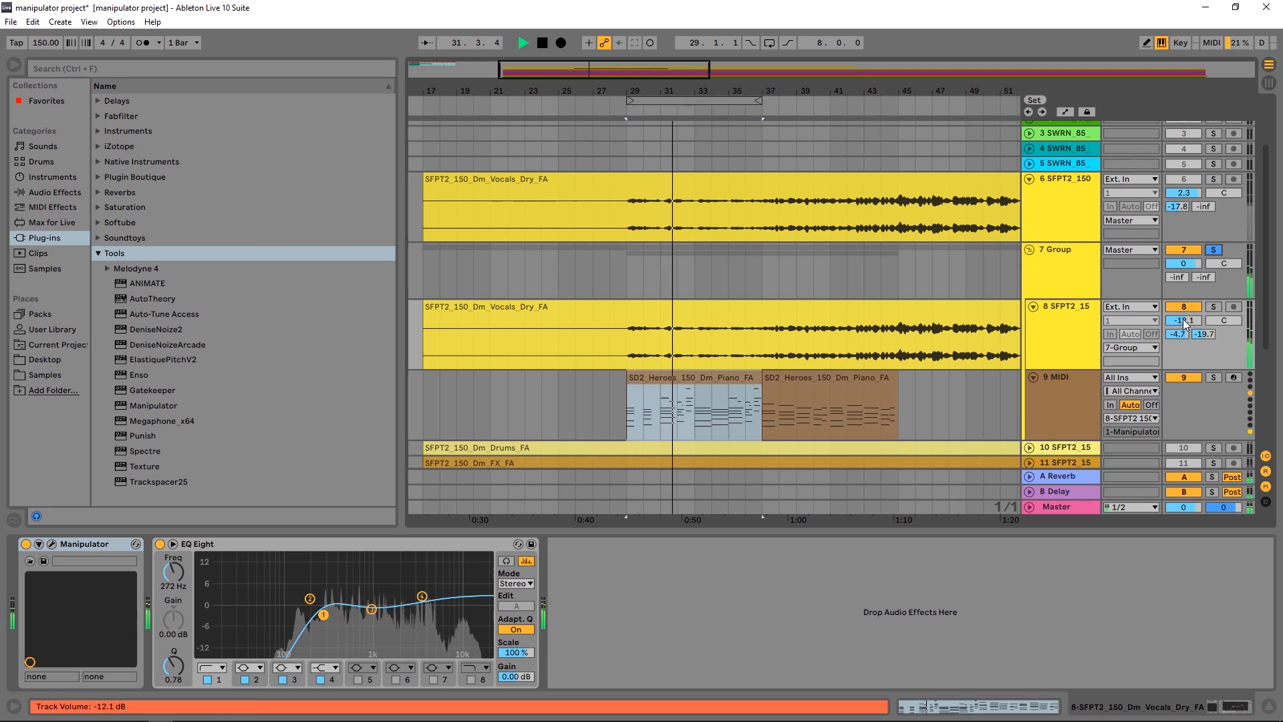
{"action": "scroll", "coordinate": [1185, 323], "scroll_direction": "up", "scroll_amount": 5}
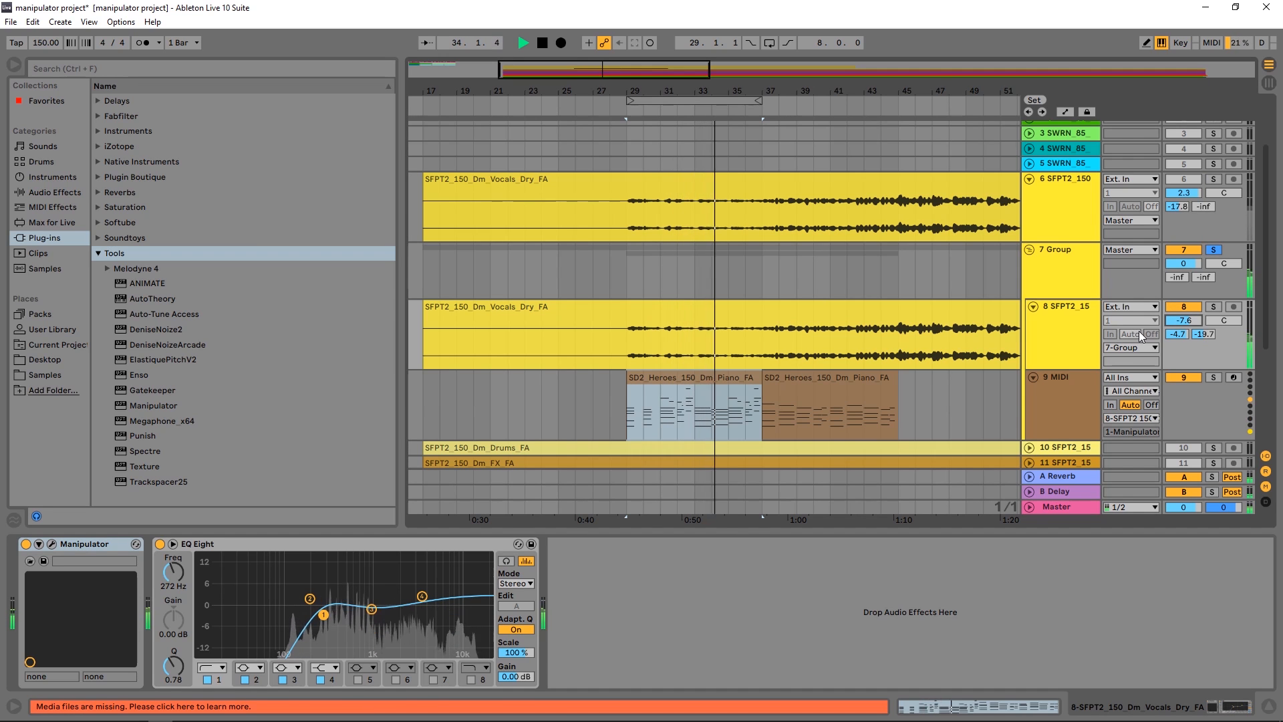
{"action": "key", "text": "space"}
{"action": "left_click_drag", "start_coordinate": [1189, 326], "coordinate": [1189, 354]}
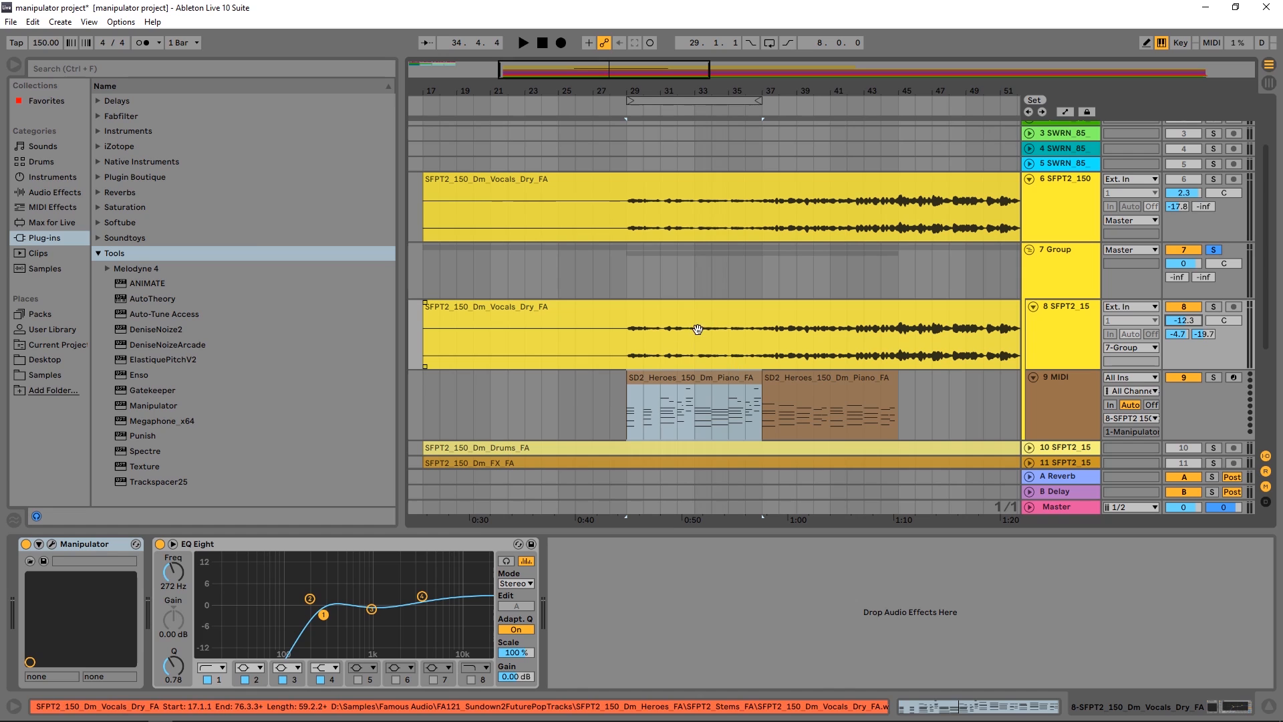
Solo the dry vocal track 6 together with the group and play both
{"action": "left_click", "coordinate": [1213, 179]}
{"action": "key", "text": "space"}
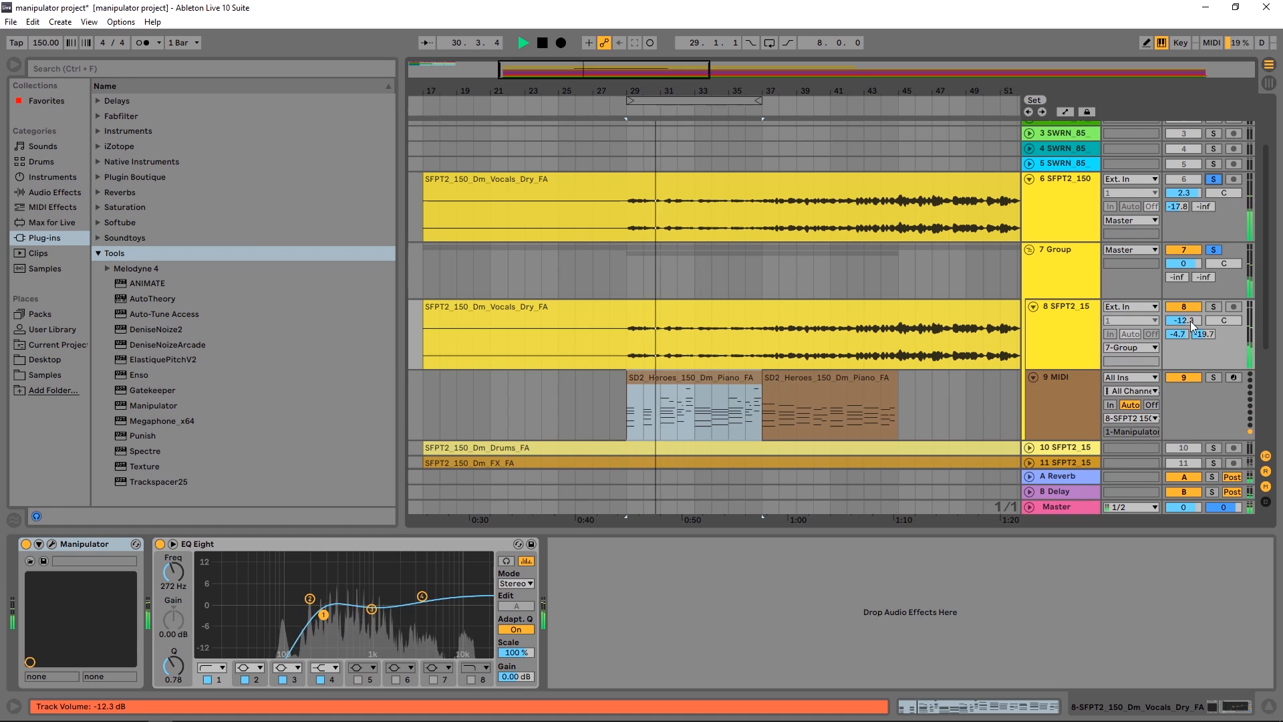
Set track 8's volume to -14.2 dB and turn off the solos to hear the full mix
{"action": "left_click_drag", "start_coordinate": [1191, 322], "coordinate": [1191, 329]}
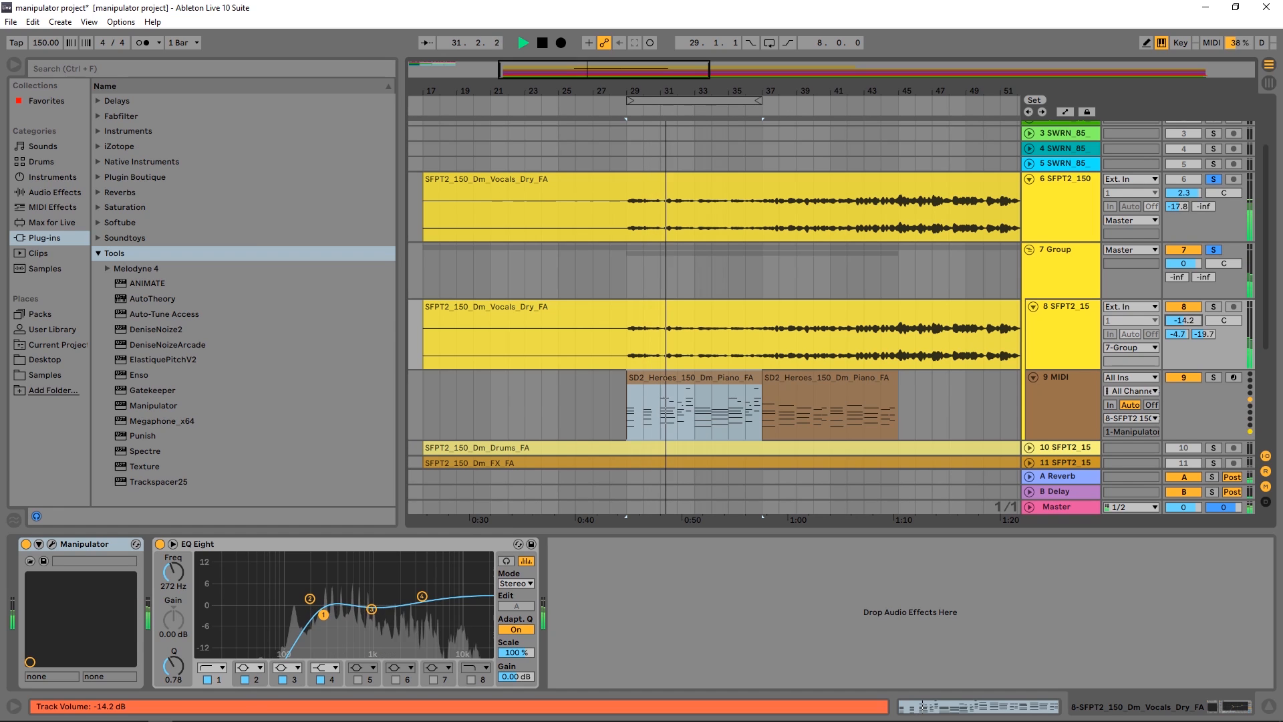
{"action": "left_click", "coordinate": [1214, 180]}
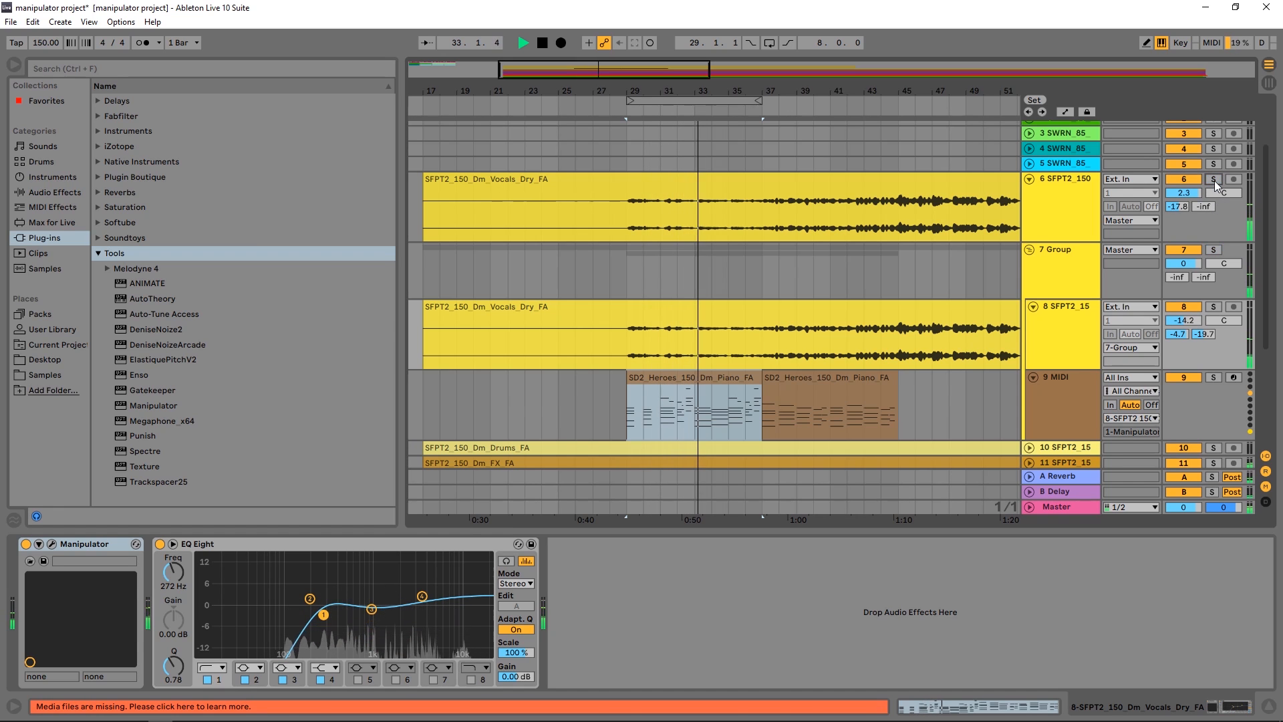
Shift the eight-bar loop to start at bar 37, set track 8's volume to -12.8 dB and stop playback
{"action": "left_click", "coordinate": [699, 110]}
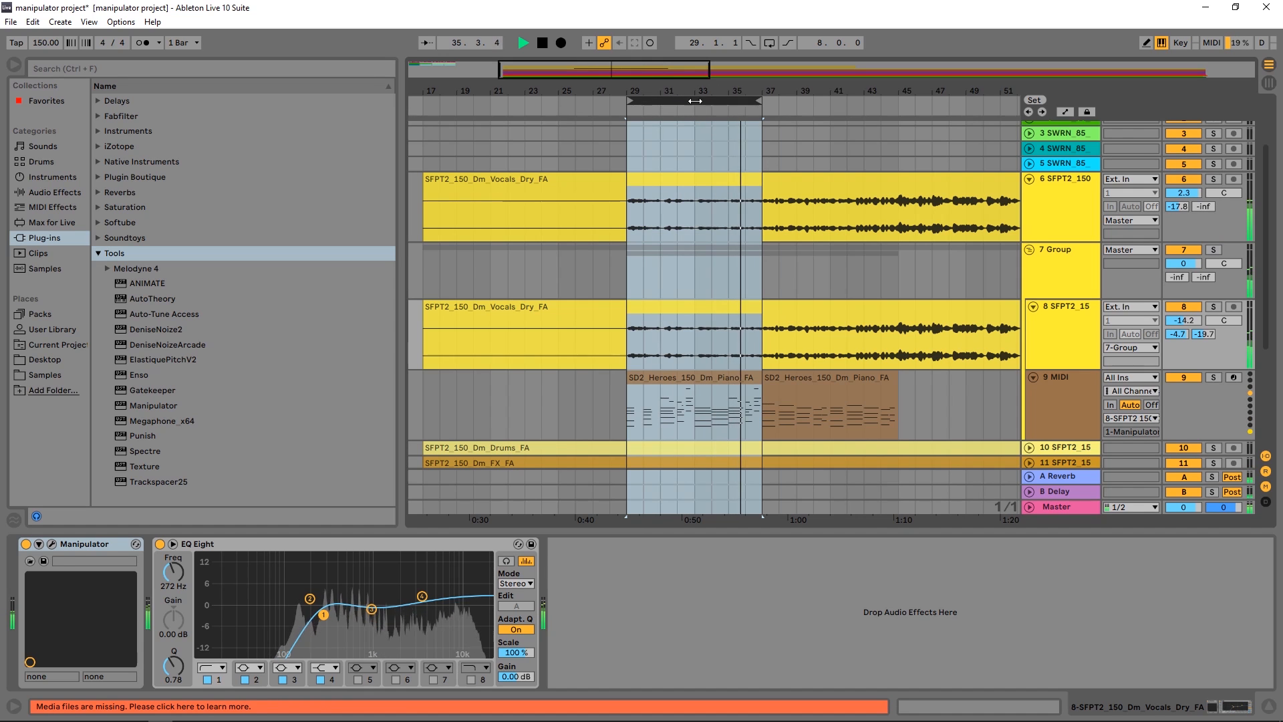
{"action": "left_click_drag", "start_coordinate": [695, 101], "coordinate": [831, 101]}
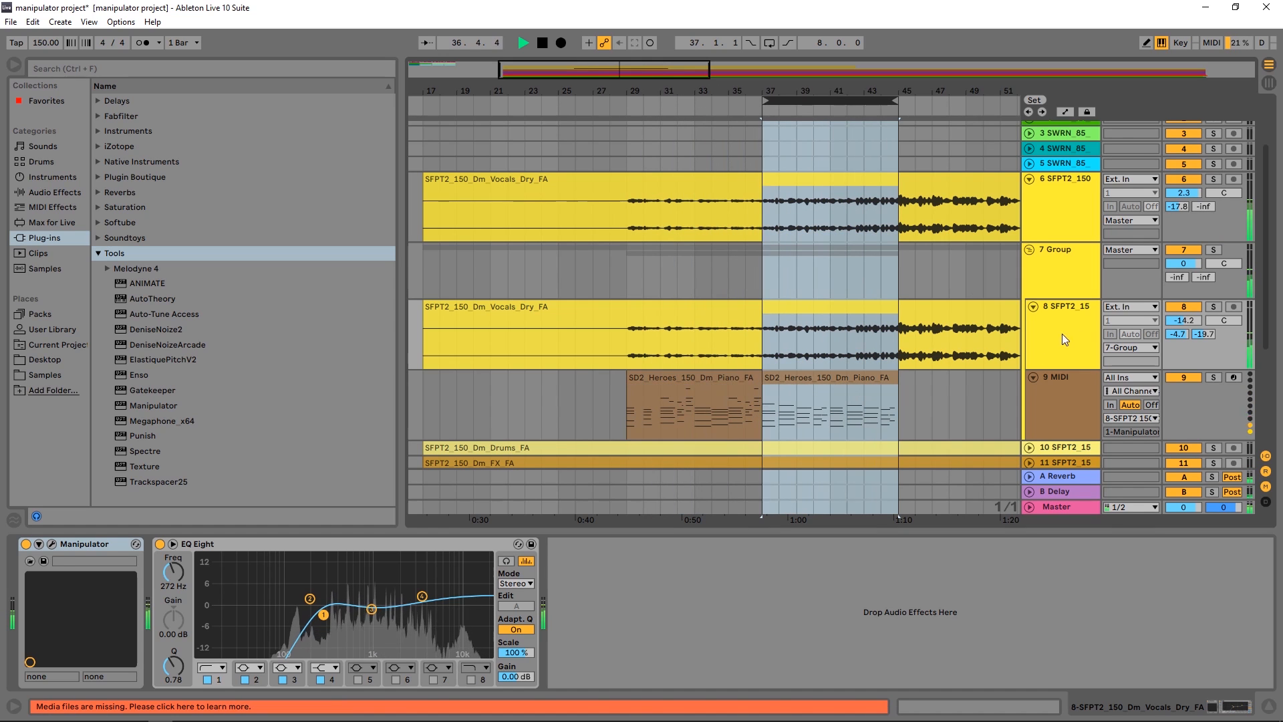
{"action": "left_click_drag", "start_coordinate": [1176, 327], "coordinate": [1174, 323]}
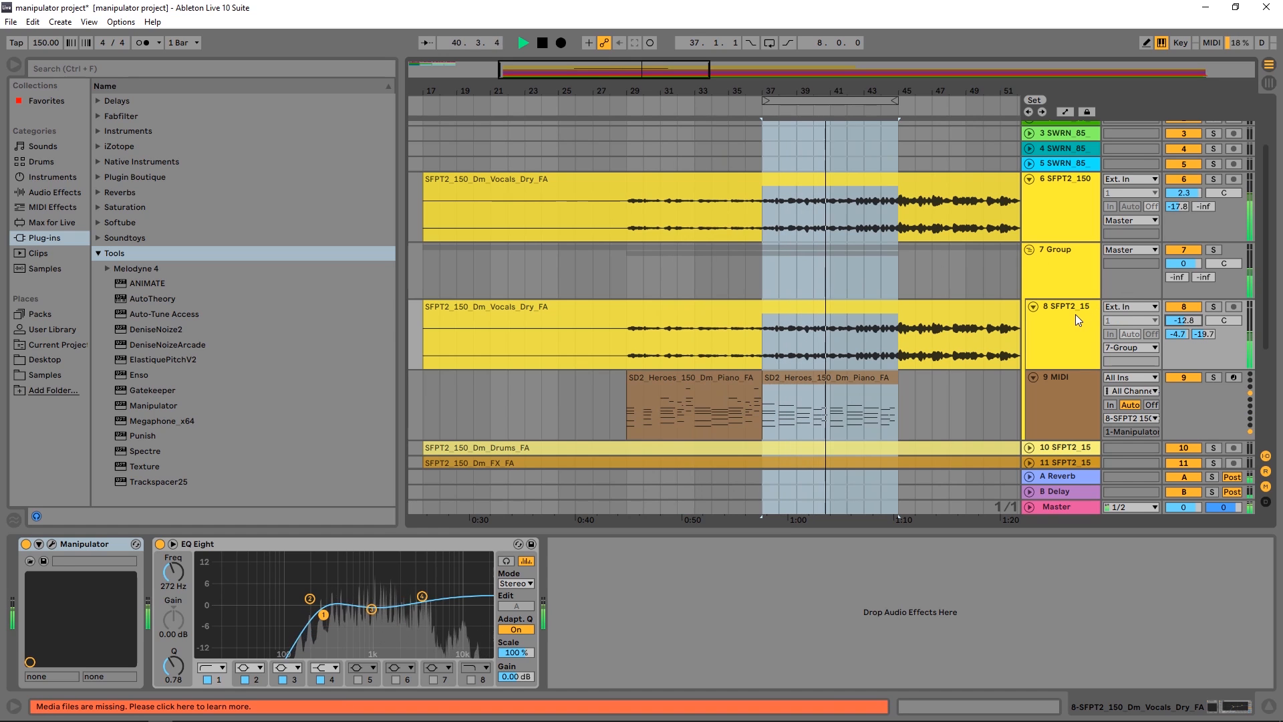
{"action": "key", "text": "space"}
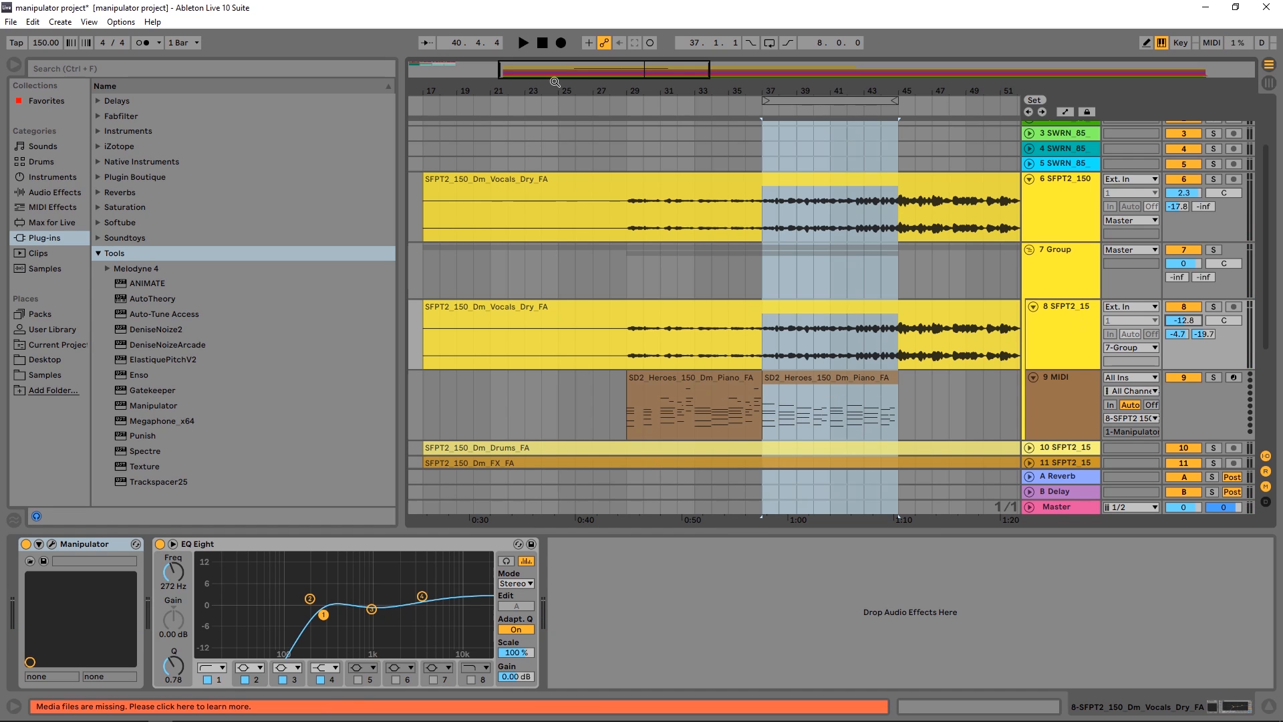
Move the eight-bar loop back to bar 1 over the chopped vocals and solo the 1 Gorilla Pants track
{"action": "left_click_drag", "start_coordinate": [487, 92], "coordinate": [568, 41]}
{"action": "scroll", "coordinate": [682, 186], "scroll_direction": "up", "scroll_amount": 1}
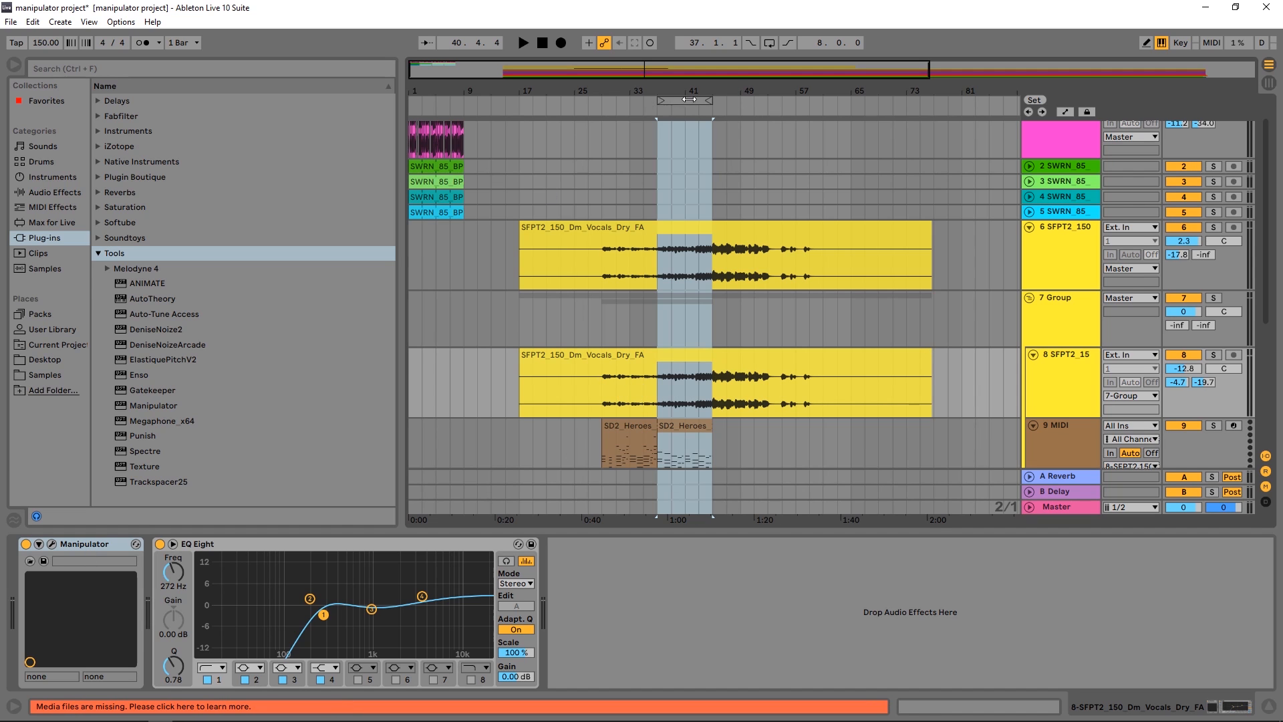
{"action": "left_click_drag", "start_coordinate": [690, 101], "coordinate": [421, 137]}
{"action": "scroll", "coordinate": [641, 271], "scroll_direction": "up", "scroll_amount": 2}
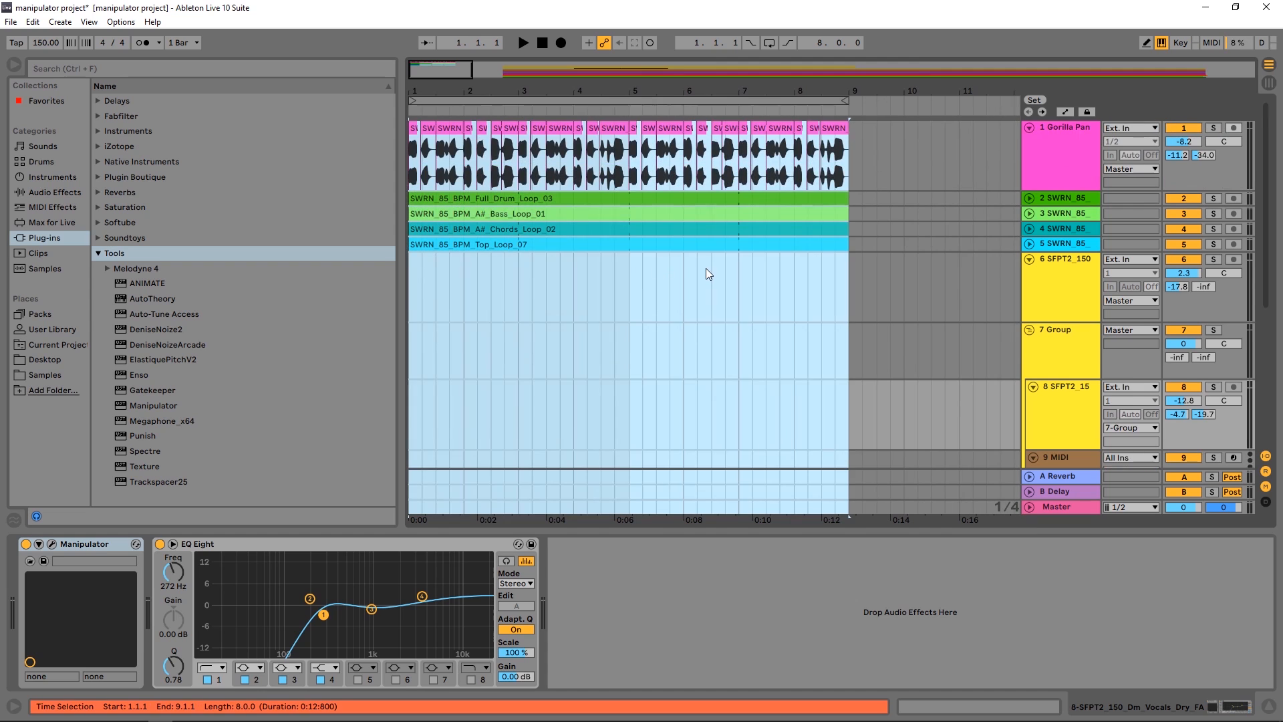
{"action": "left_click", "coordinate": [1076, 161]}
{"action": "left_click", "coordinate": [1214, 129]}
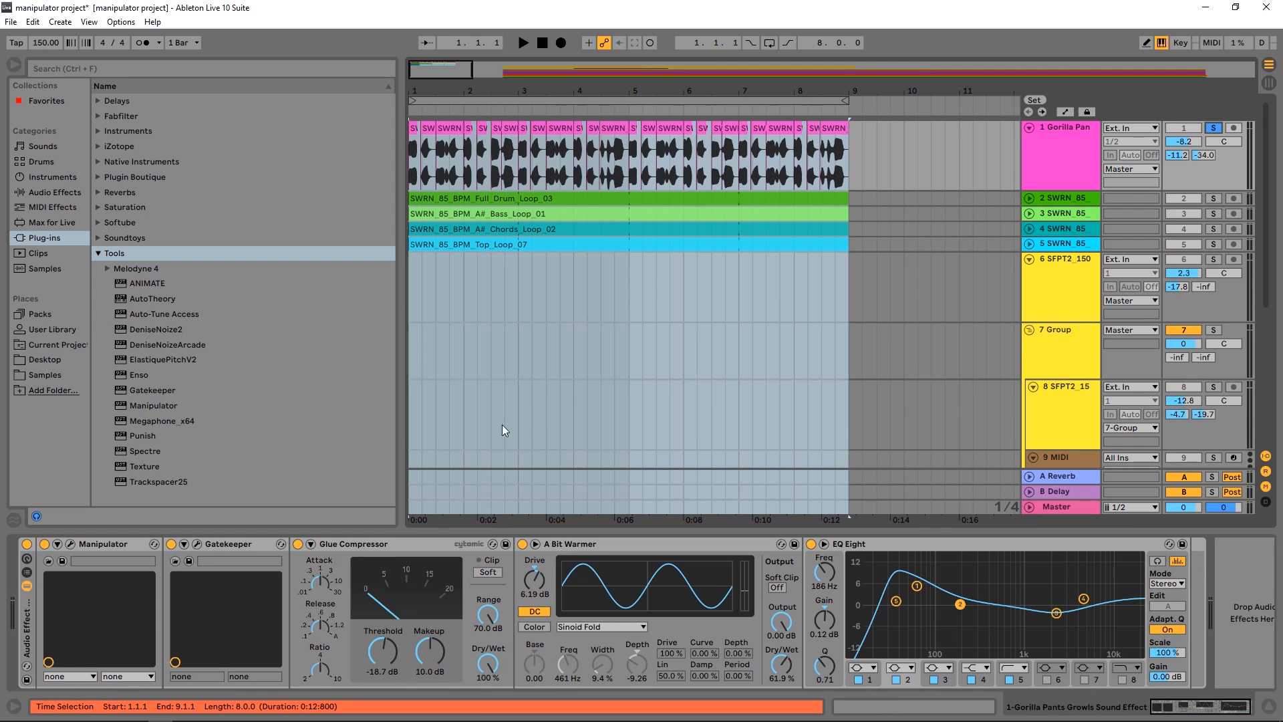
Open Manipulator on the Gorilla Pants track and load the John preset from the Subtle category
{"action": "left_click", "coordinate": [70, 544]}
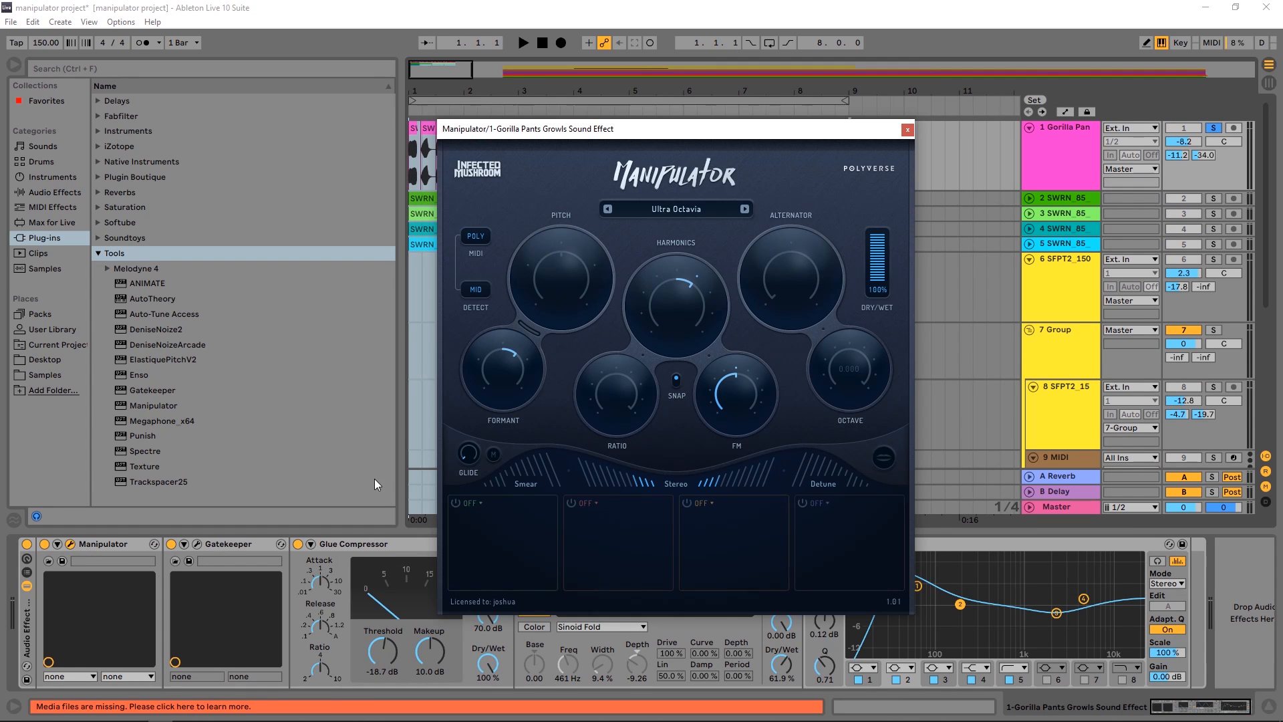
{"action": "mouse_move", "coordinate": [510, 367]}
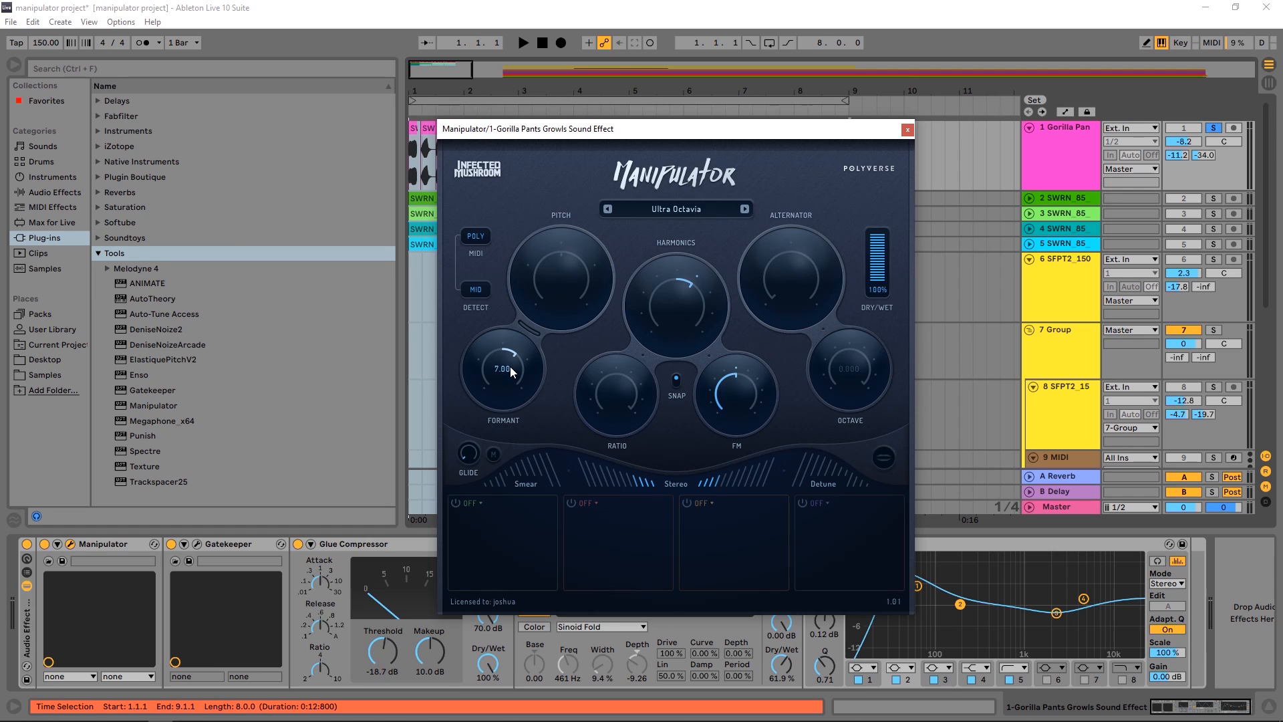
{"action": "left_click", "coordinate": [653, 210]}
{"action": "mouse_move", "coordinate": [651, 259]}
{"action": "left_click", "coordinate": [783, 270]}
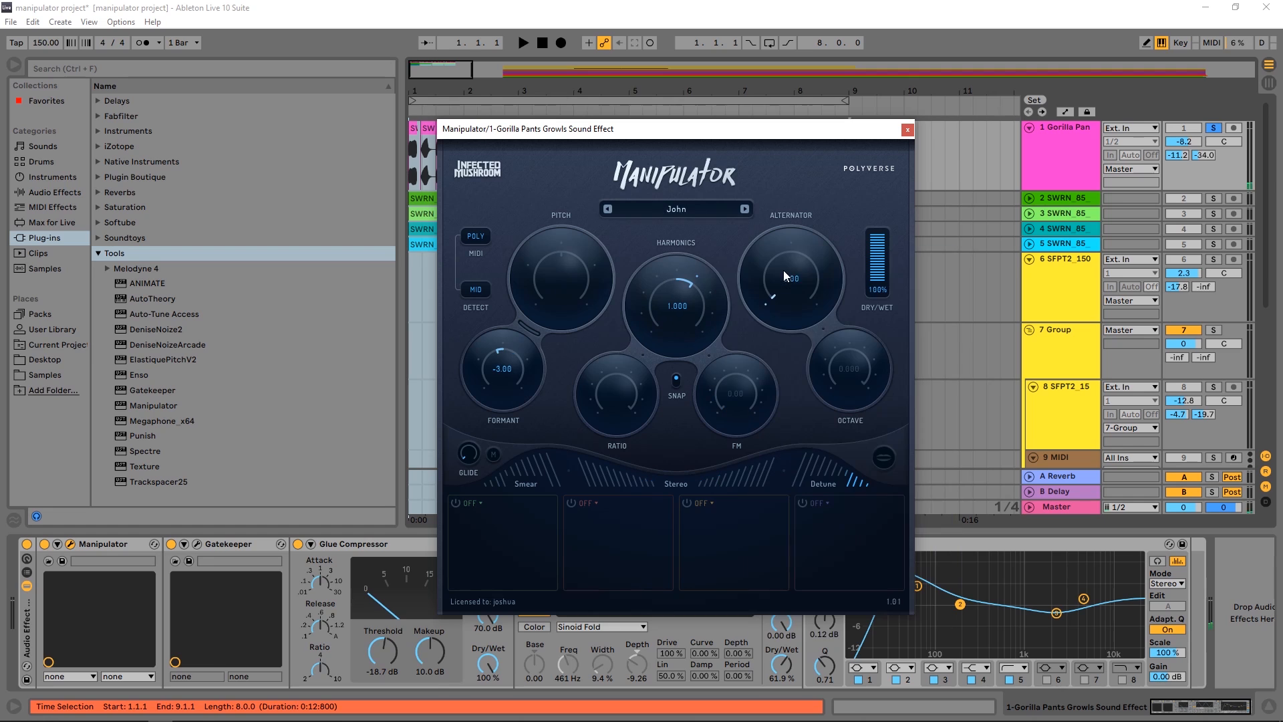
Set the project tempo to 85 BPM and start playback
{"action": "left_click", "coordinate": [48, 43]}
{"action": "type", "text": "8"}
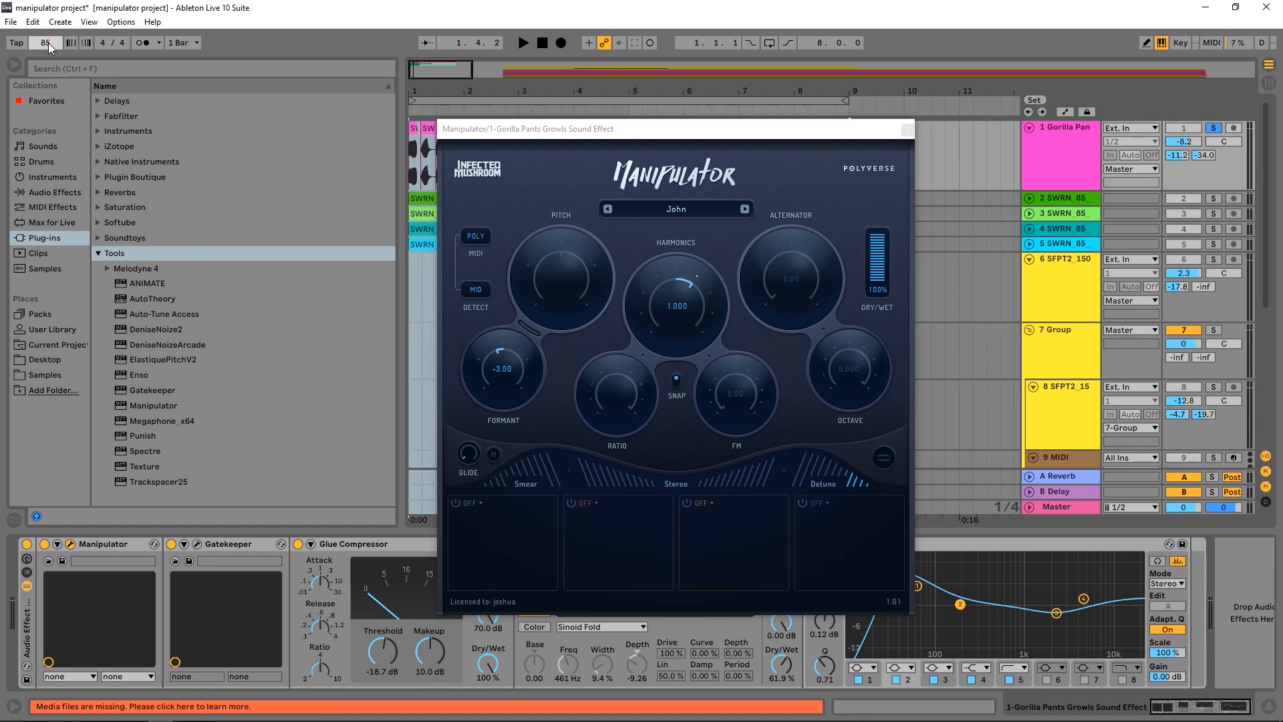
{"action": "type", "text": "5"}
{"action": "key", "text": "Return"}
{"action": "key", "text": "space"}
During playback, set Manipulator's Pitch to -12.00, Formant to -12.00, Harmonics to 3.250 and FM to 81.00
{"action": "left_click_drag", "start_coordinate": [570, 293], "coordinate": [521, 263]}
{"action": "left_click_drag", "start_coordinate": [514, 356], "coordinate": [458, 354]}
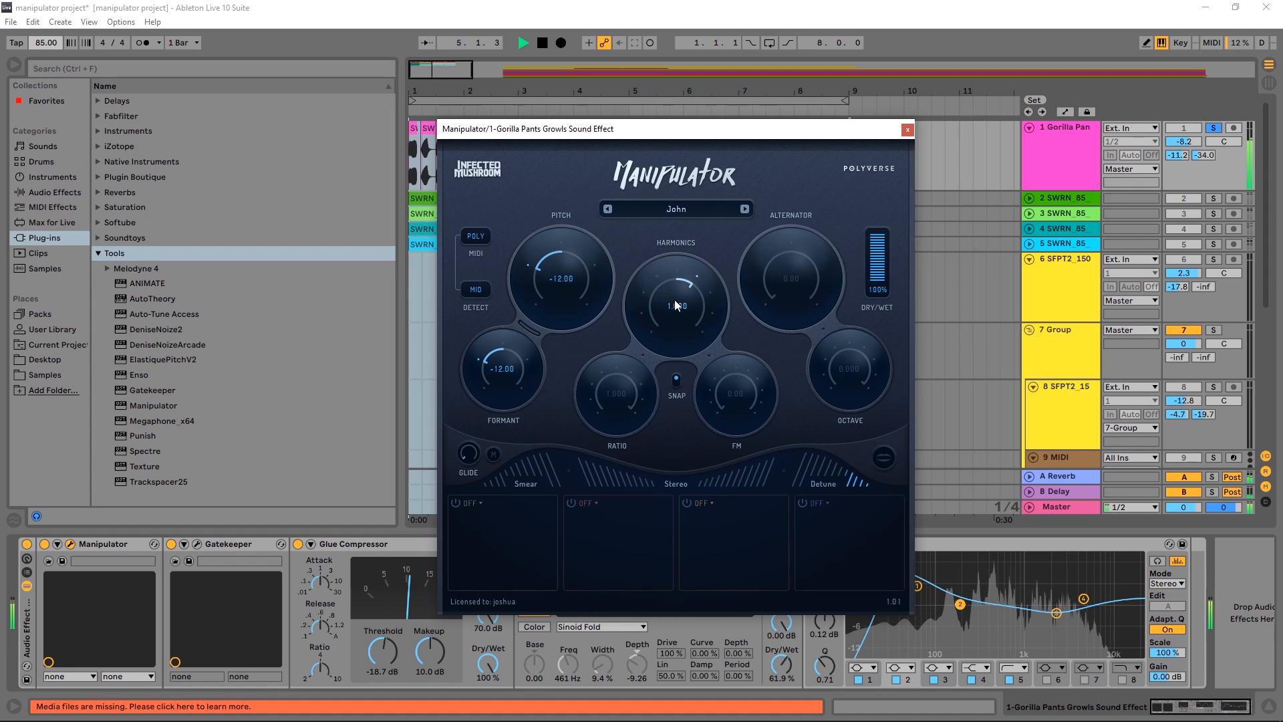
{"action": "left_click_drag", "start_coordinate": [675, 301], "coordinate": [705, 198]}
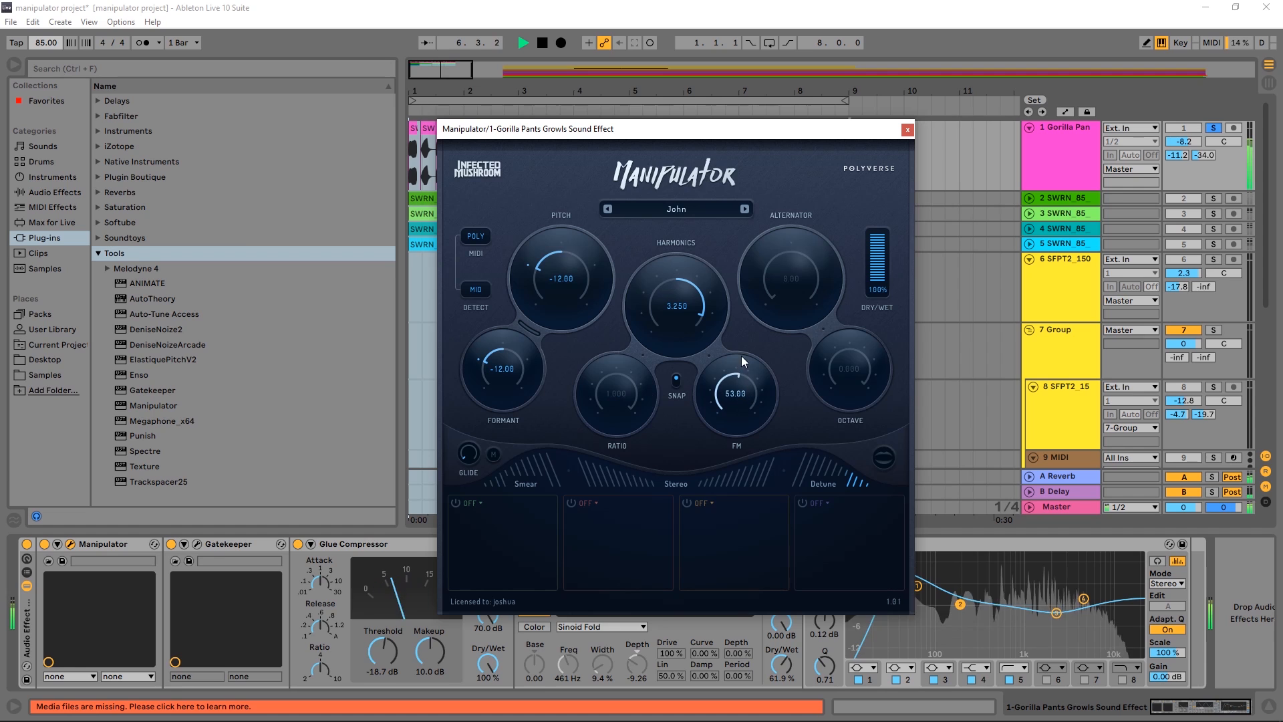
{"action": "left_click_drag", "start_coordinate": [742, 356], "coordinate": [820, 399]}
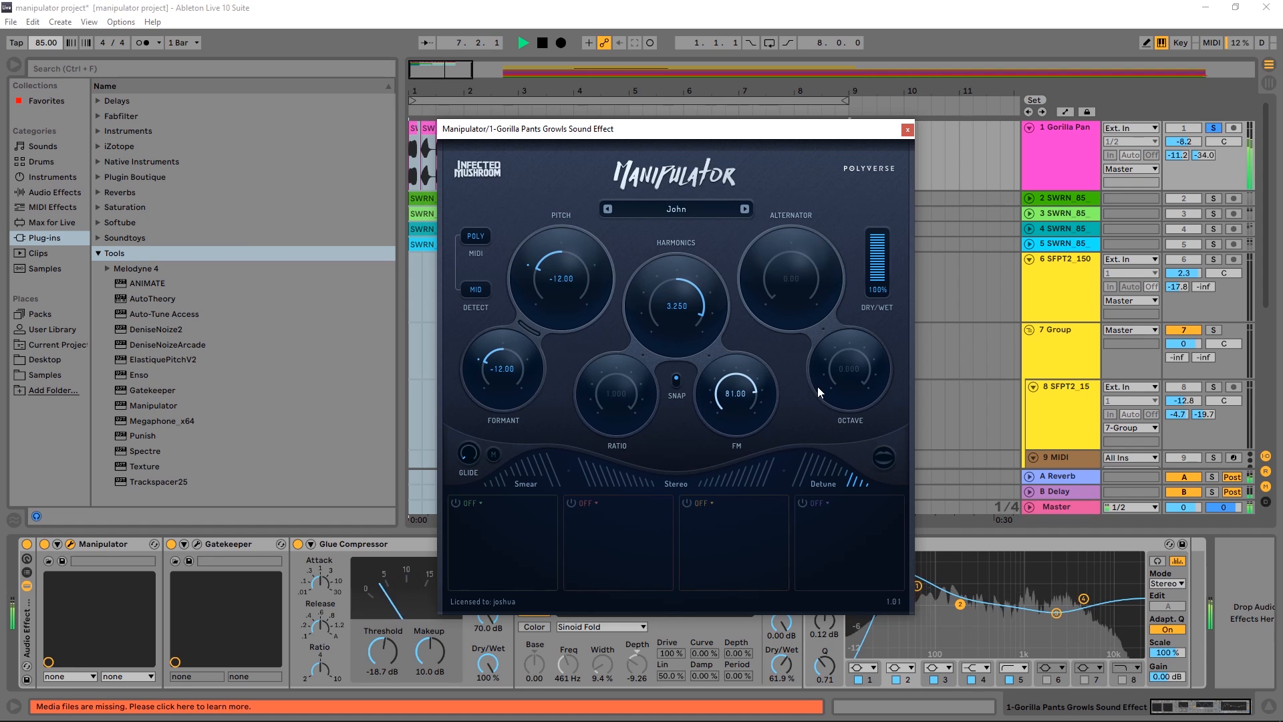
Try the Ratio knob and return it to 1.000, set Alternator to 20.00 and Octave to -4.000, and stop playback
{"action": "left_click_drag", "start_coordinate": [592, 390], "coordinate": [603, 403]}
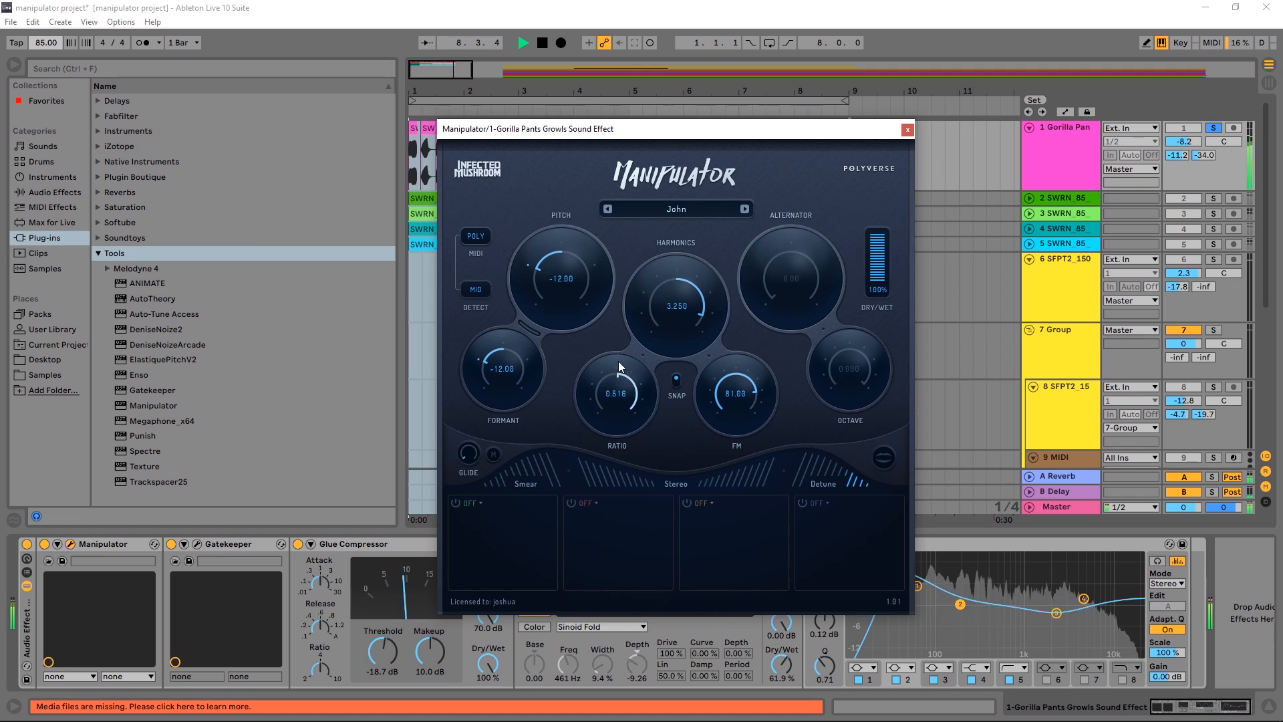
{"action": "left_click_drag", "start_coordinate": [618, 361], "coordinate": [660, 410]}
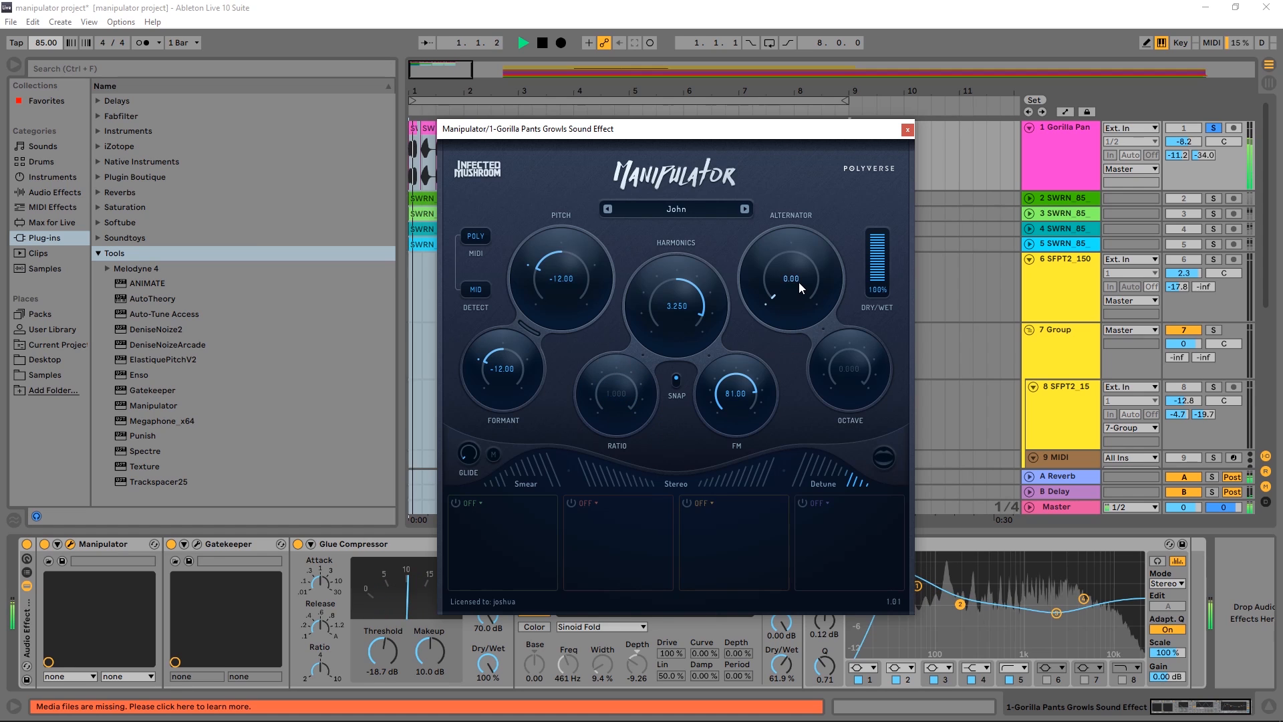
{"action": "left_click_drag", "start_coordinate": [799, 282], "coordinate": [825, 274]}
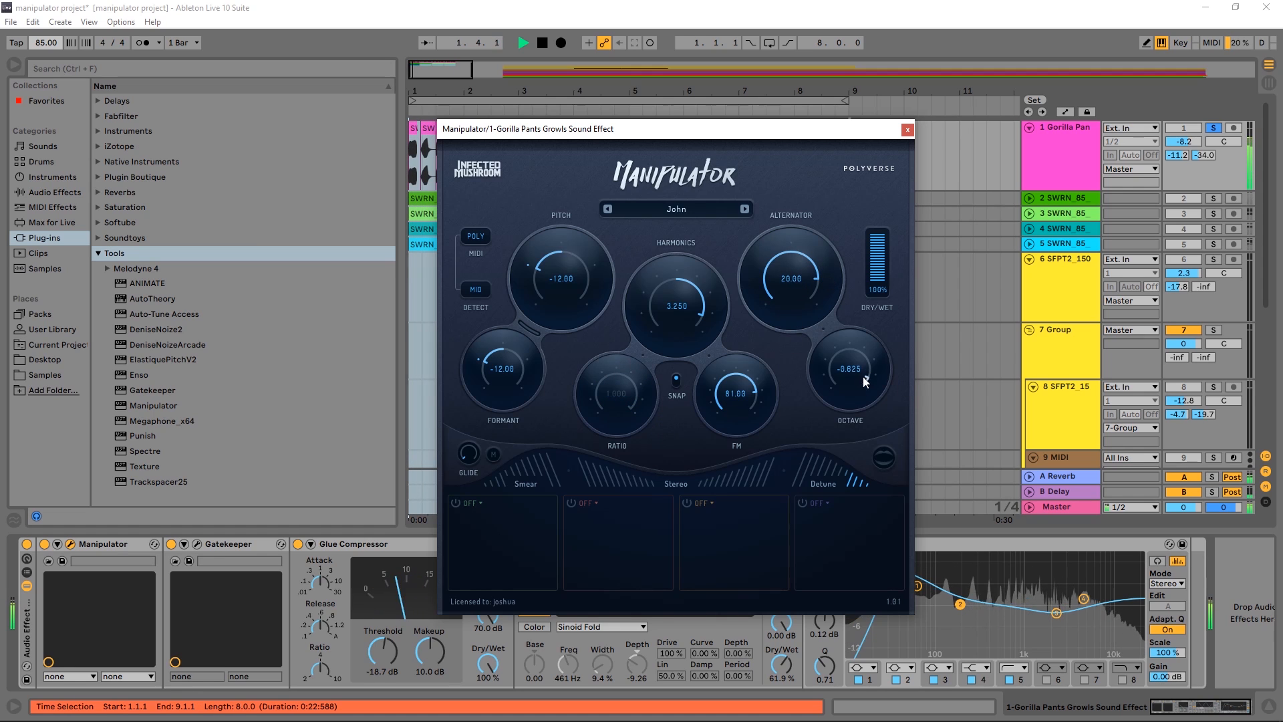
{"action": "left_click_drag", "start_coordinate": [865, 382], "coordinate": [852, 319]}
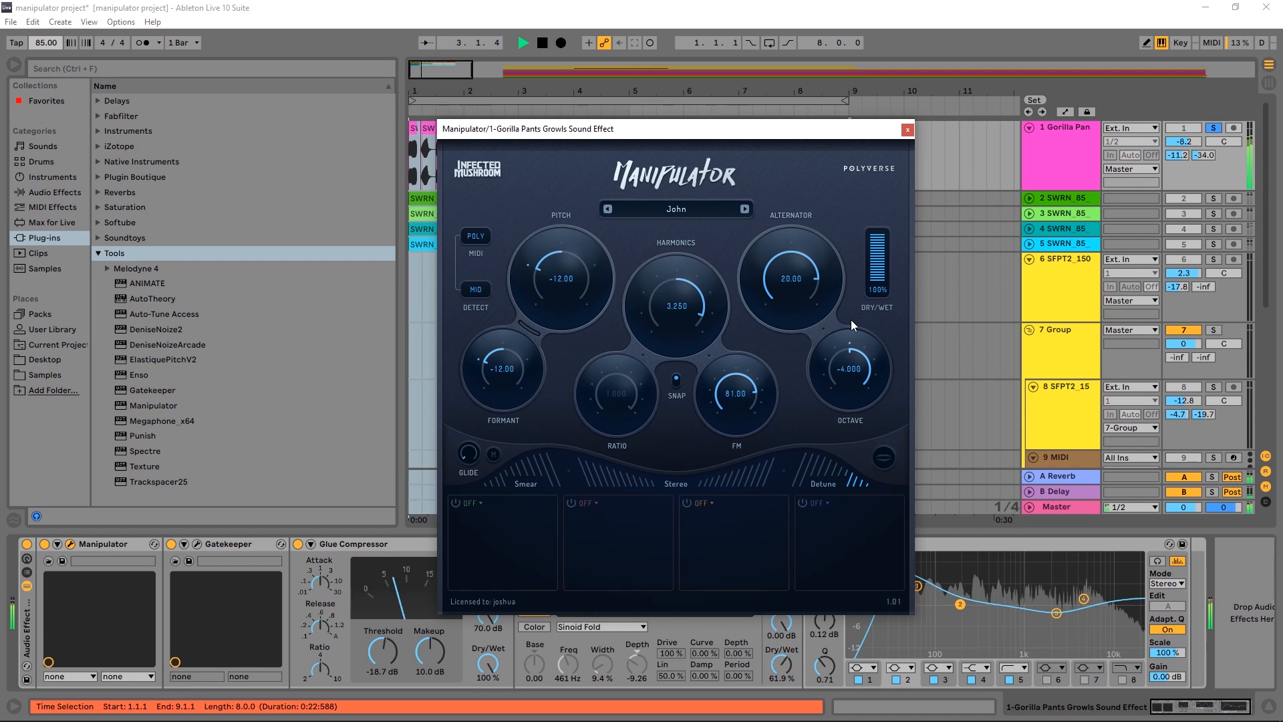
{"action": "key", "text": "space"}
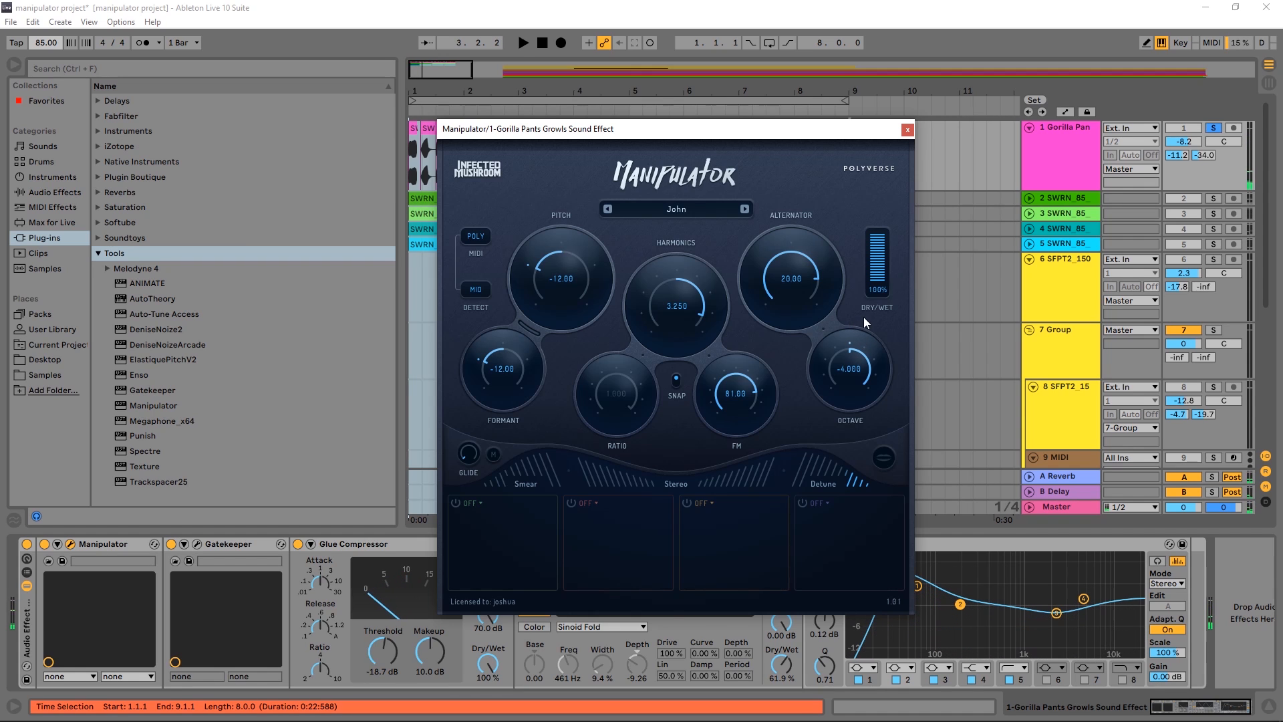
Audition the Duvdevina, Barry and Mr Big presets on the chopped vocals
{"action": "left_click", "coordinate": [743, 209]}
{"action": "key", "text": "space"}
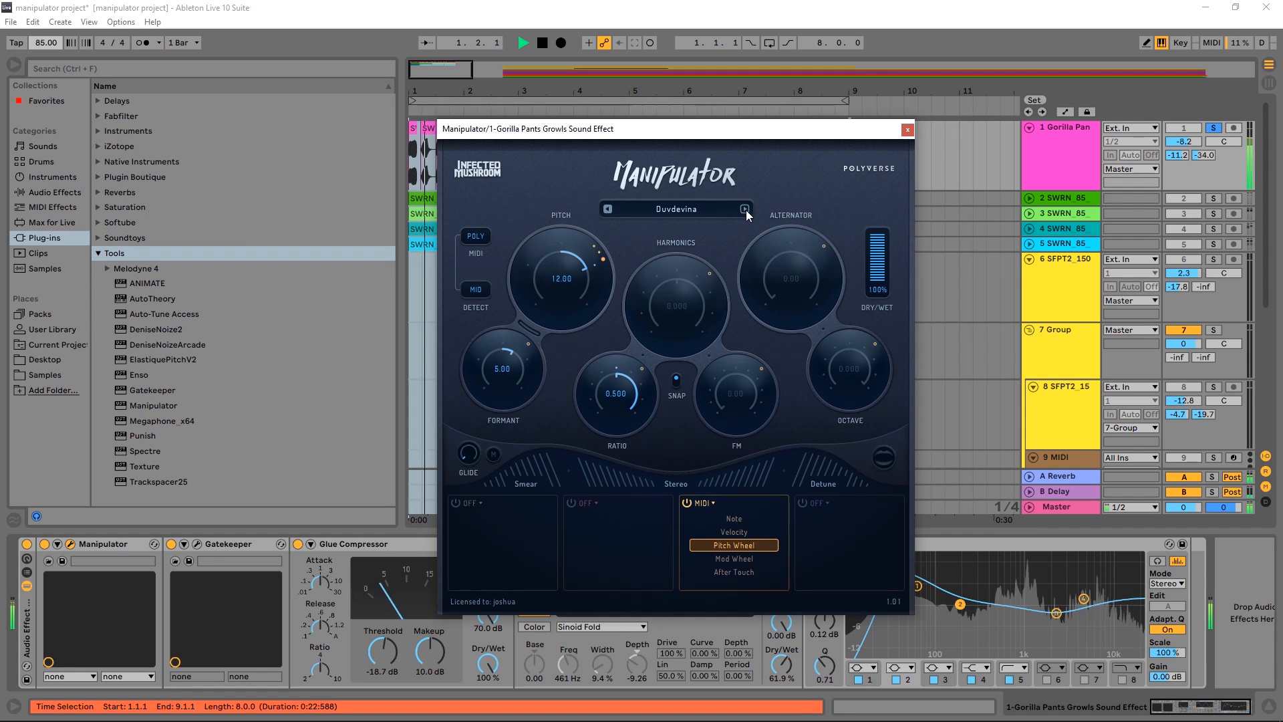
{"action": "left_click", "coordinate": [745, 209]}
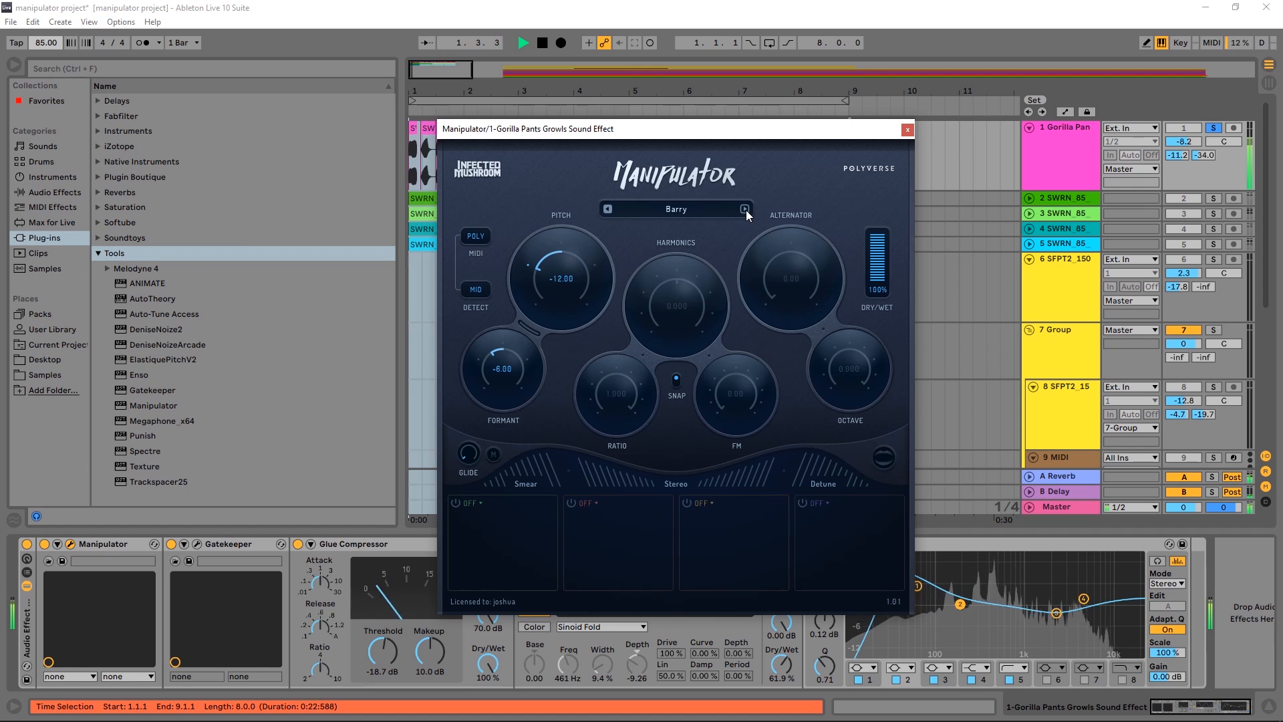
{"action": "key", "text": "space"}
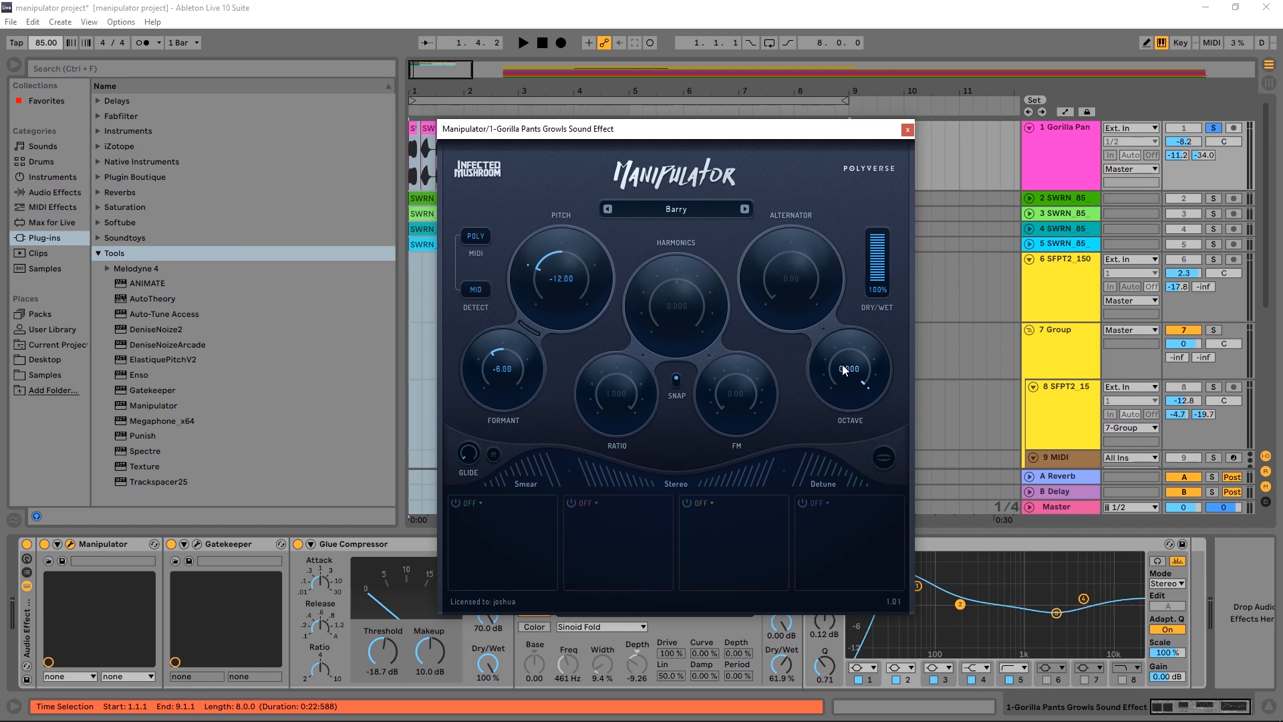
{"action": "left_click", "coordinate": [745, 210]}
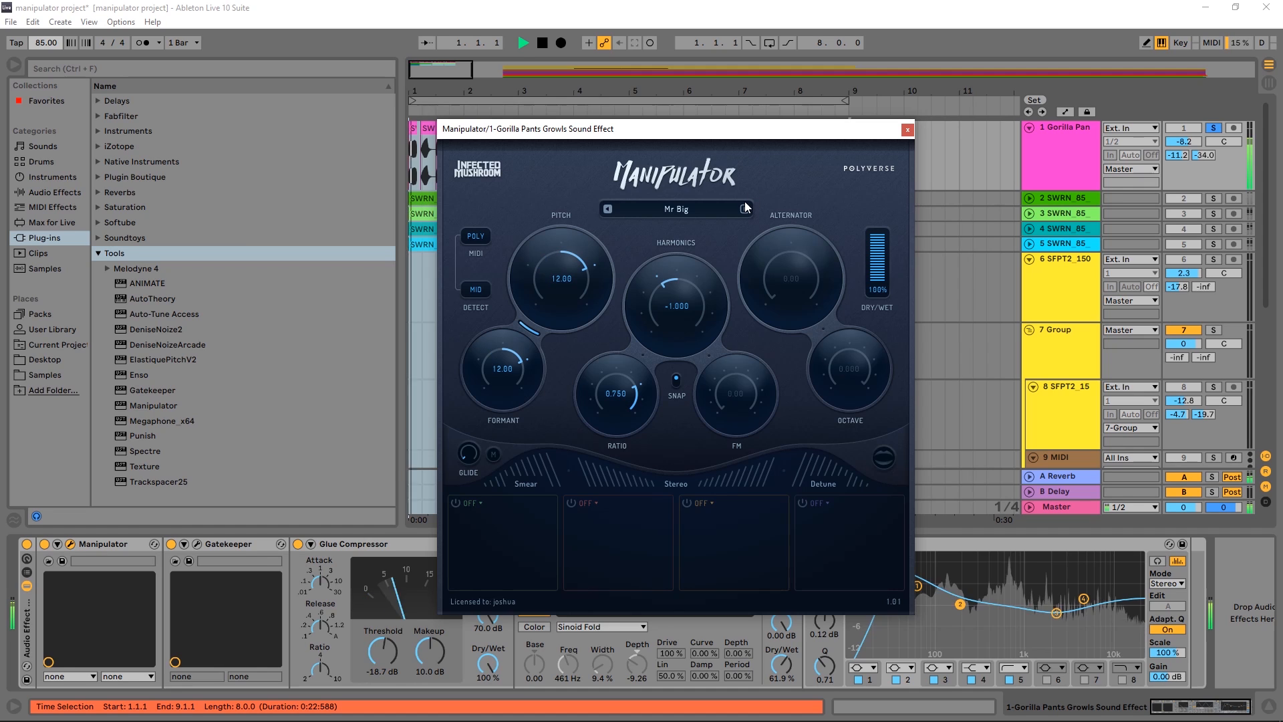
Audition the Morphs presets Basshroom, Space surf and Alienize, keeping Alienize loaded, and stop playback
{"action": "left_click", "coordinate": [708, 207]}
{"action": "mouse_move", "coordinate": [692, 272]}
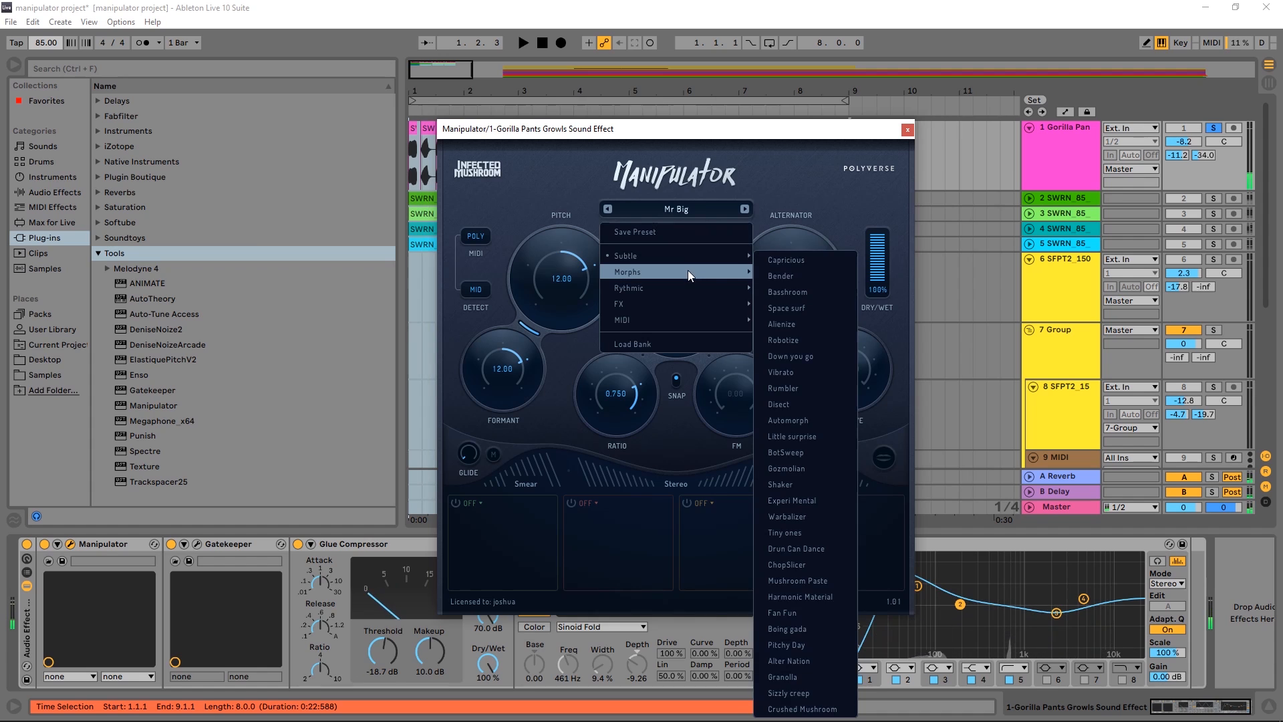
{"action": "left_click", "coordinate": [791, 291]}
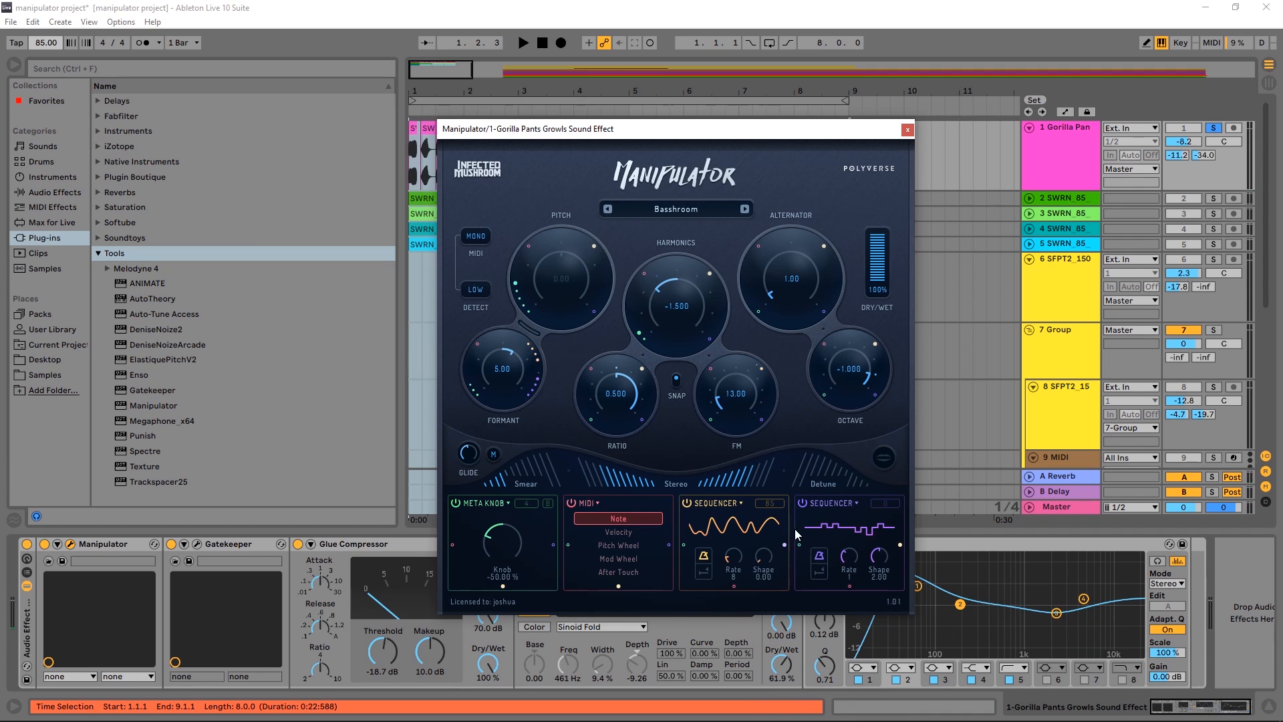
{"action": "key", "text": "space"}
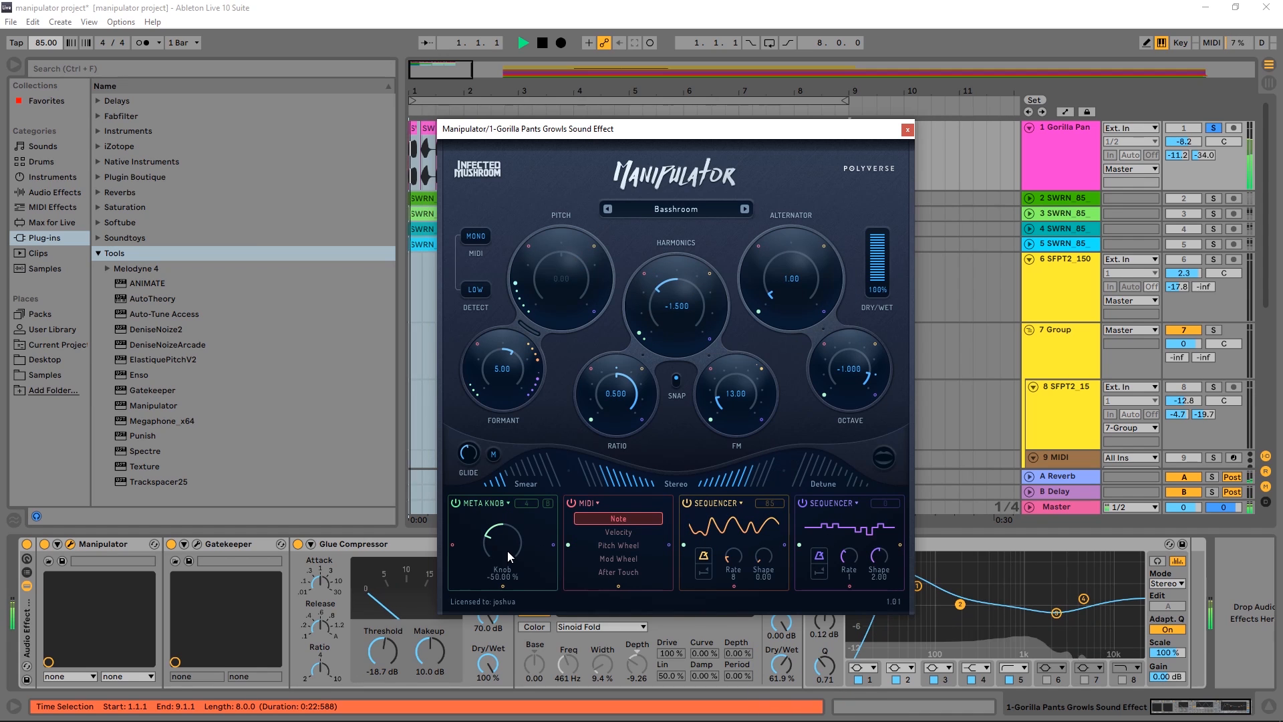
{"action": "left_click", "coordinate": [747, 208]}
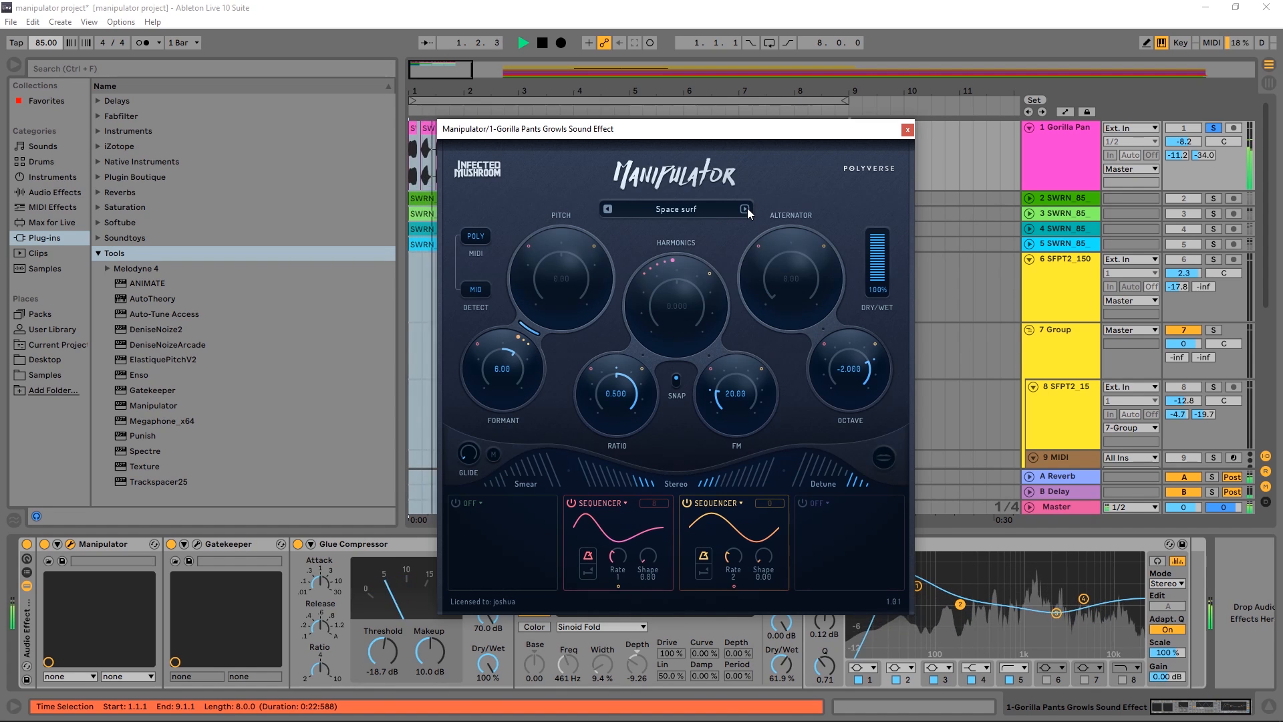
{"action": "left_click", "coordinate": [746, 209]}
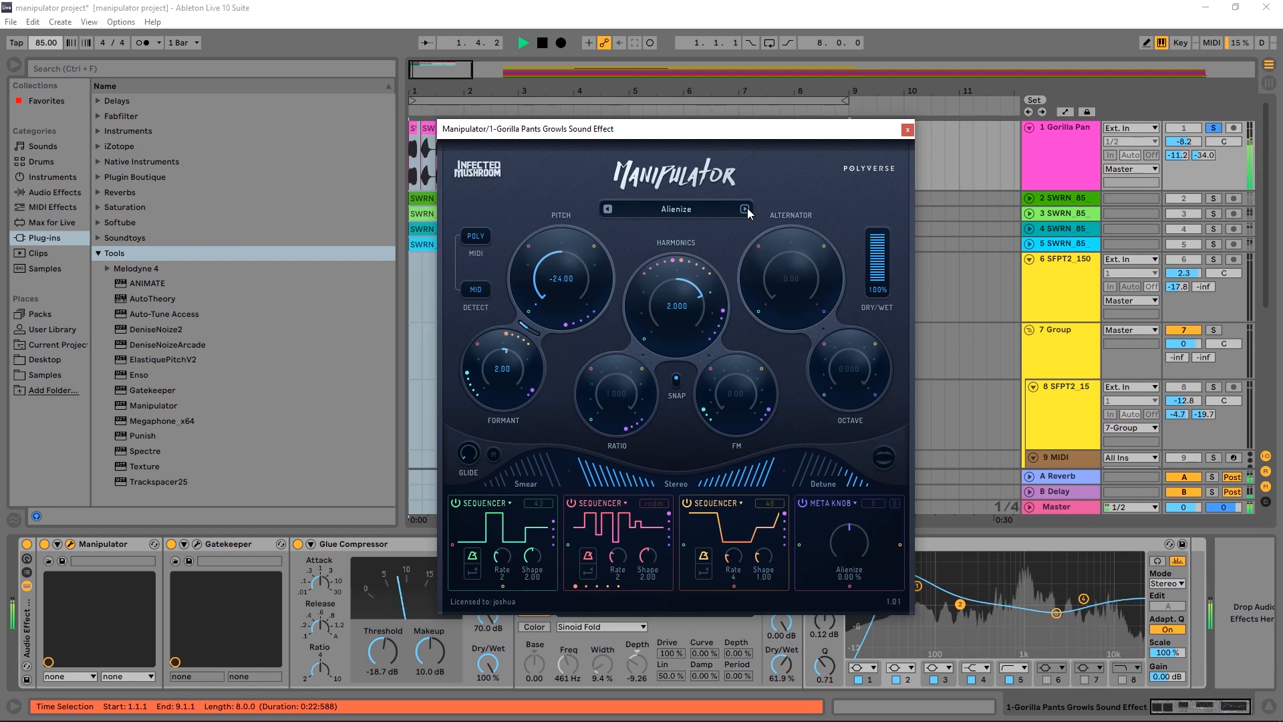
{"action": "key", "text": "space"}
Change the second modulator slot from Sequencer to Meta Knob
{"action": "left_click", "coordinate": [616, 503]}
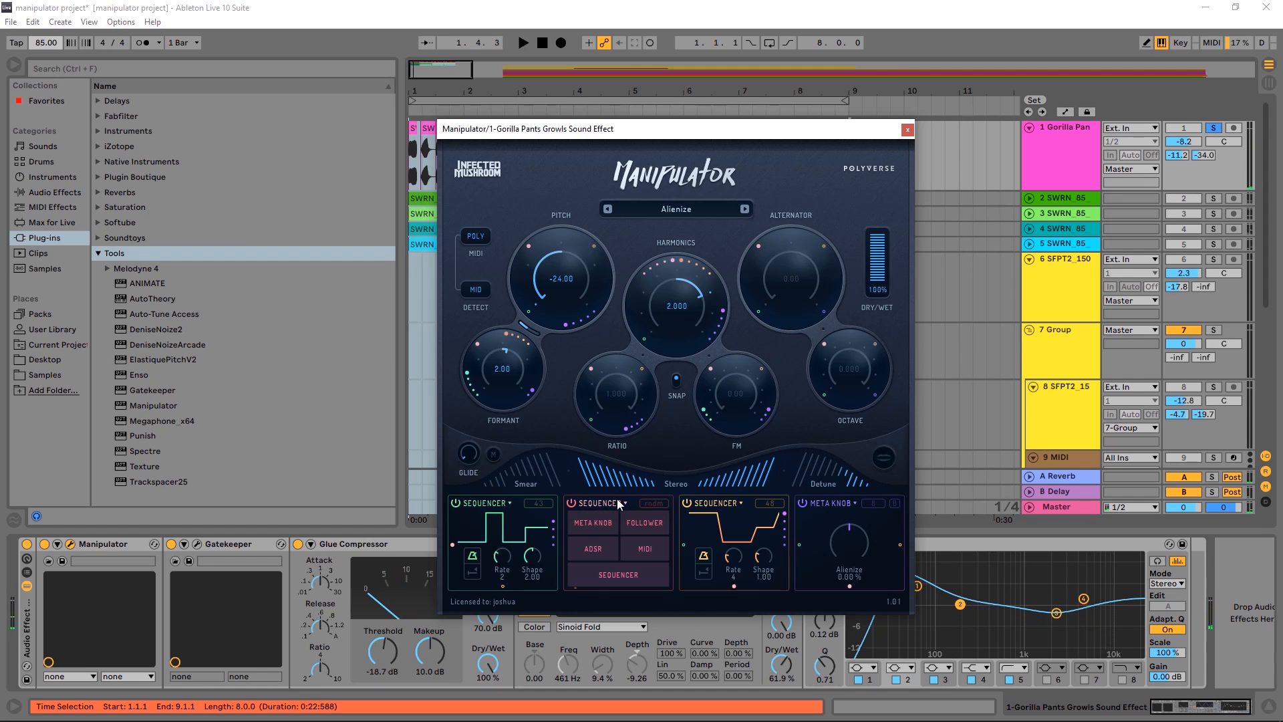
{"action": "left_click", "coordinate": [593, 529]}
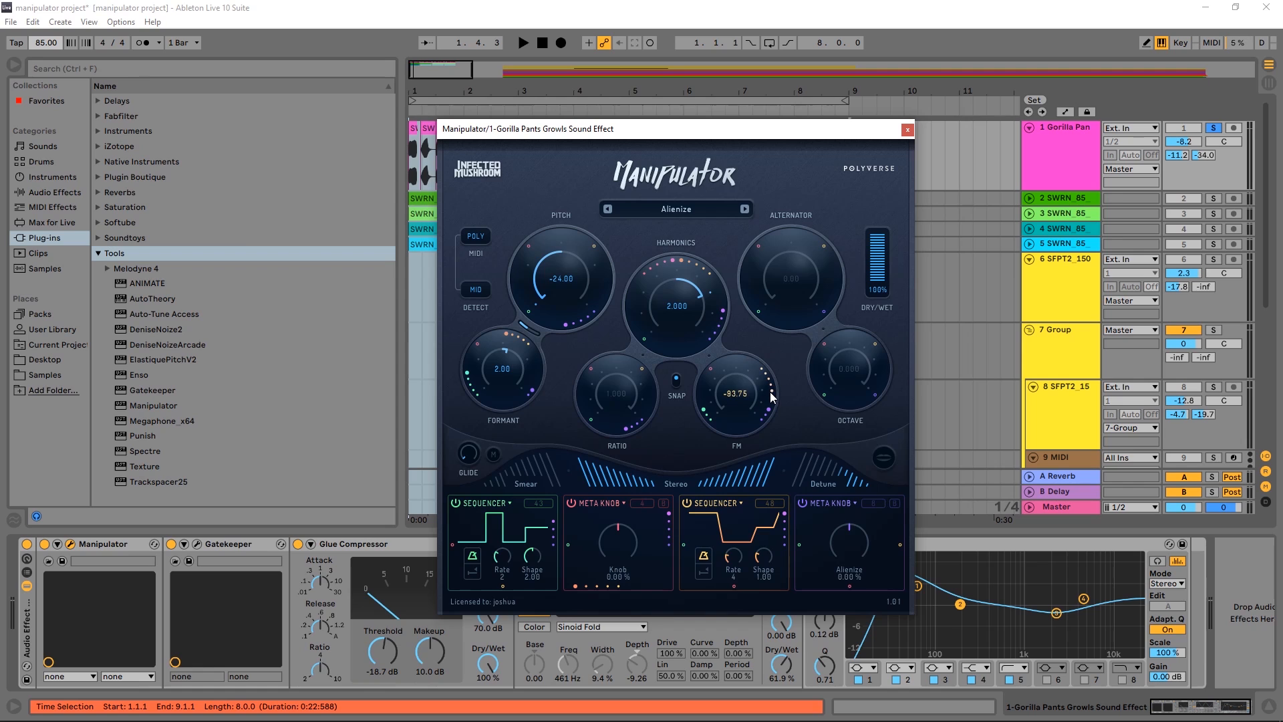
Set the third slot's modulation of FM to -100.00, add modulation to Alternator and set Alternator to 12.00 during playback
{"action": "mouse_move", "coordinate": [770, 392]}
{"action": "left_mouse_down"}
{"action": "mouse_move", "coordinate": [764, 367]}
{"action": "mouse_move", "coordinate": [776, 407]}
{"action": "left_mouse_up"}
{"action": "left_click_drag", "start_coordinate": [737, 354], "coordinate": [781, 393]}
{"action": "key", "text": "space"}
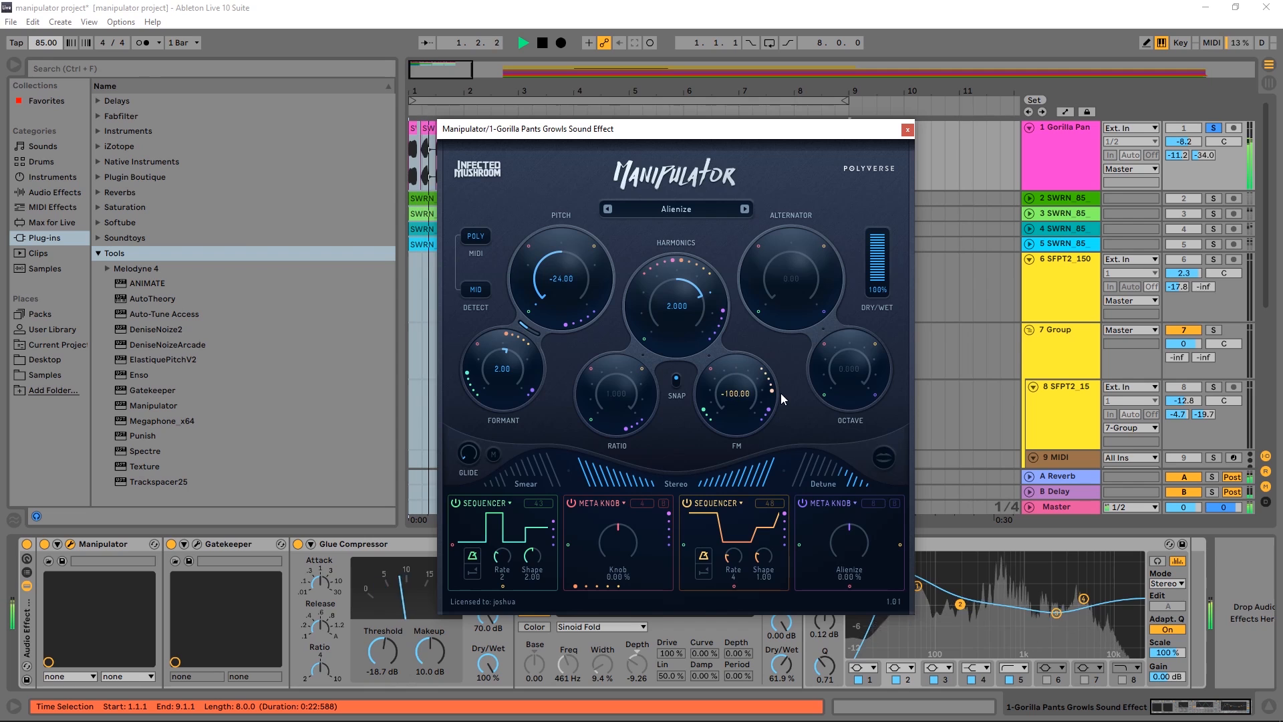
{"action": "left_click_drag", "start_coordinate": [824, 247], "coordinate": [791, 268]}
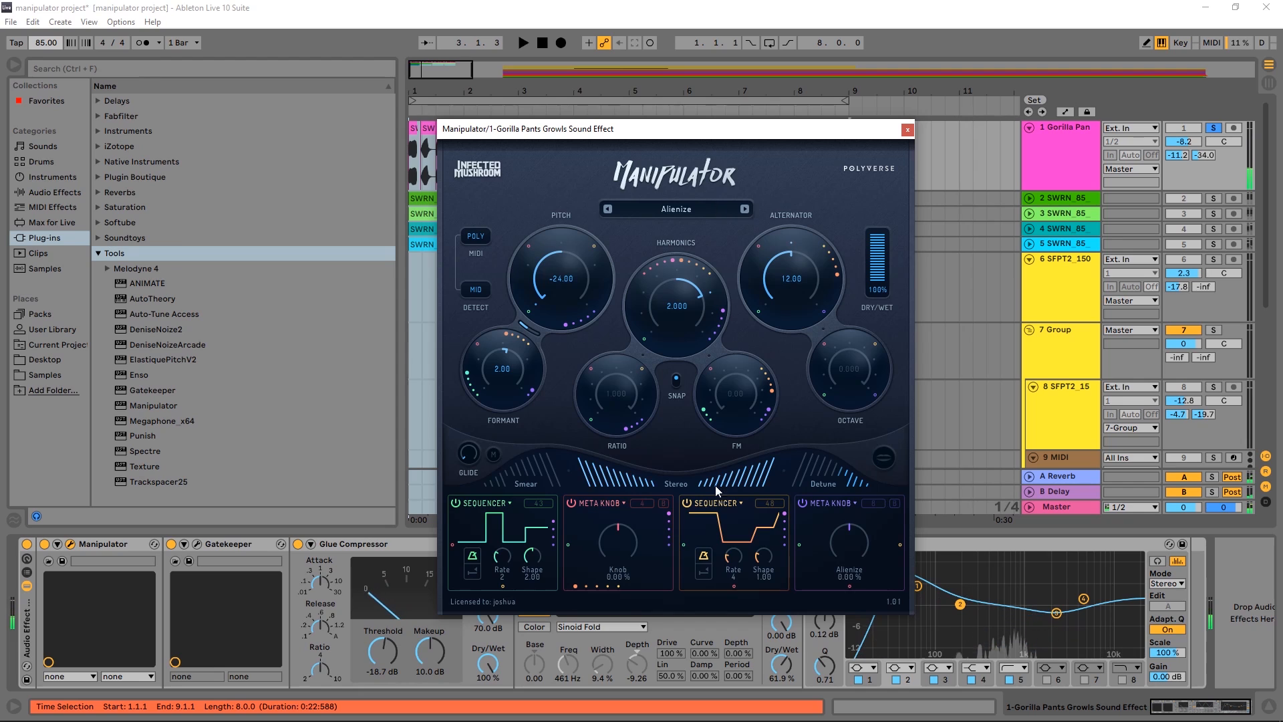
Change the third modulator slot from Sequencer to Meta Knob and adjust Harmonics during playback
{"action": "left_click", "coordinate": [716, 503]}
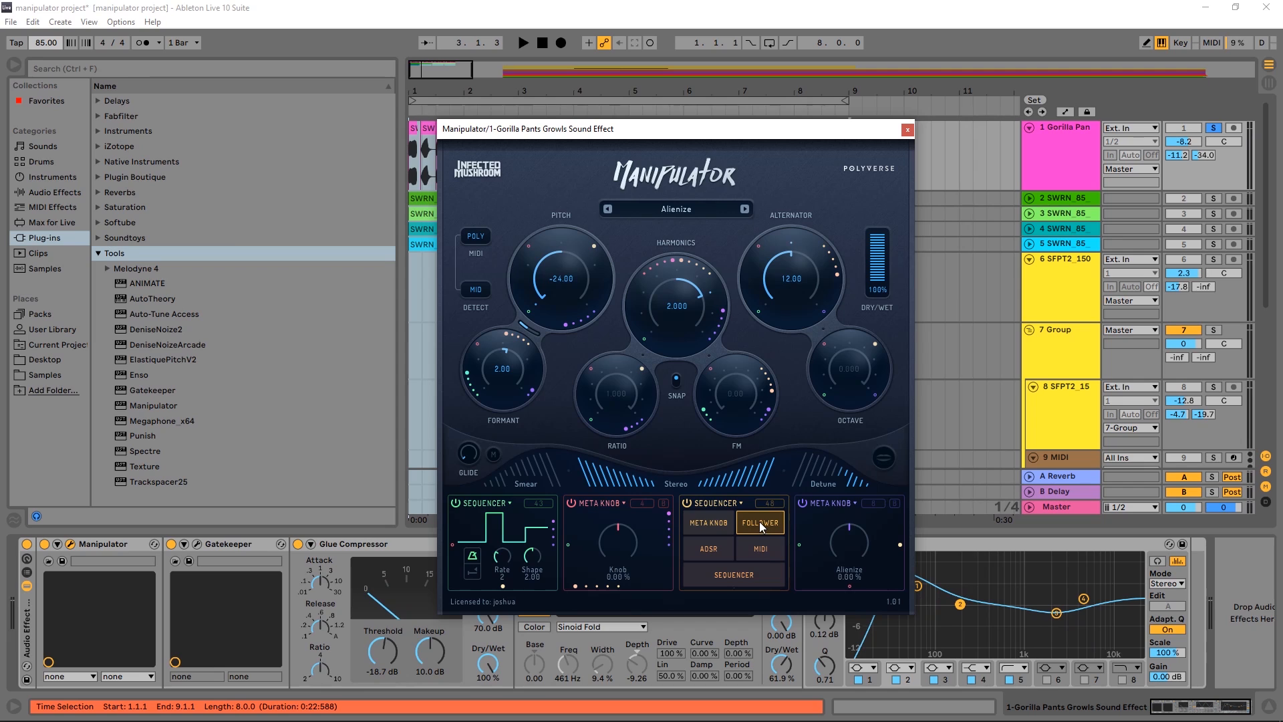
{"action": "left_click", "coordinate": [708, 523]}
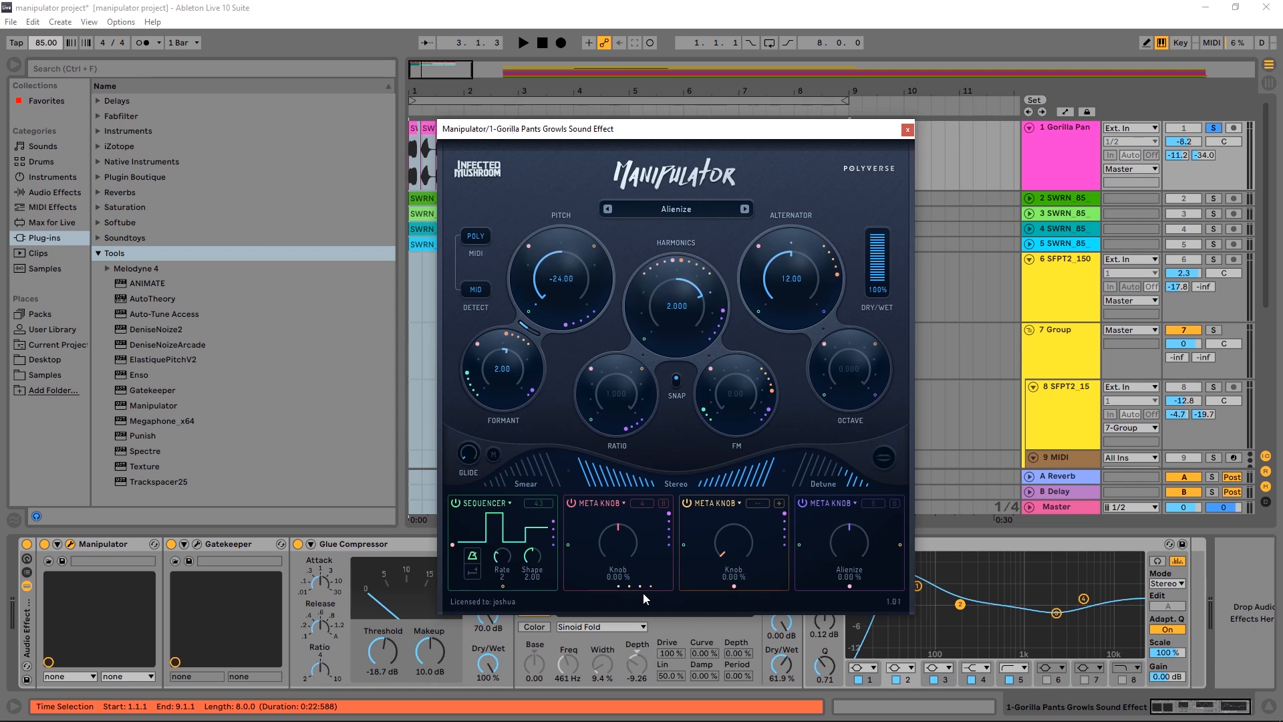
{"action": "key", "text": "space"}
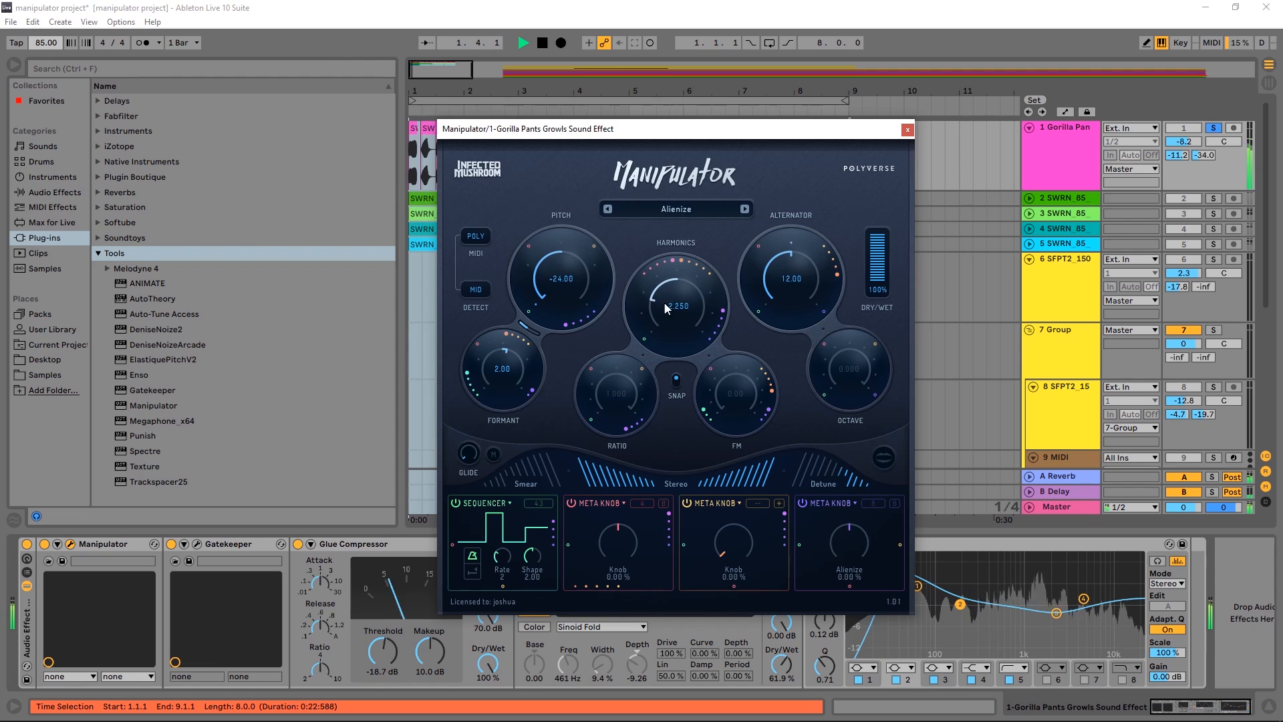
{"action": "left_click_drag", "start_coordinate": [663, 302], "coordinate": [659, 309]}
{"action": "key", "text": "space"}
Audition the presets from Robotize through Vibrato, Rumbler, Disect and Automorph to Little surprise on the vocals
{"action": "left_click", "coordinate": [745, 210]}
{"action": "key", "text": "space"}
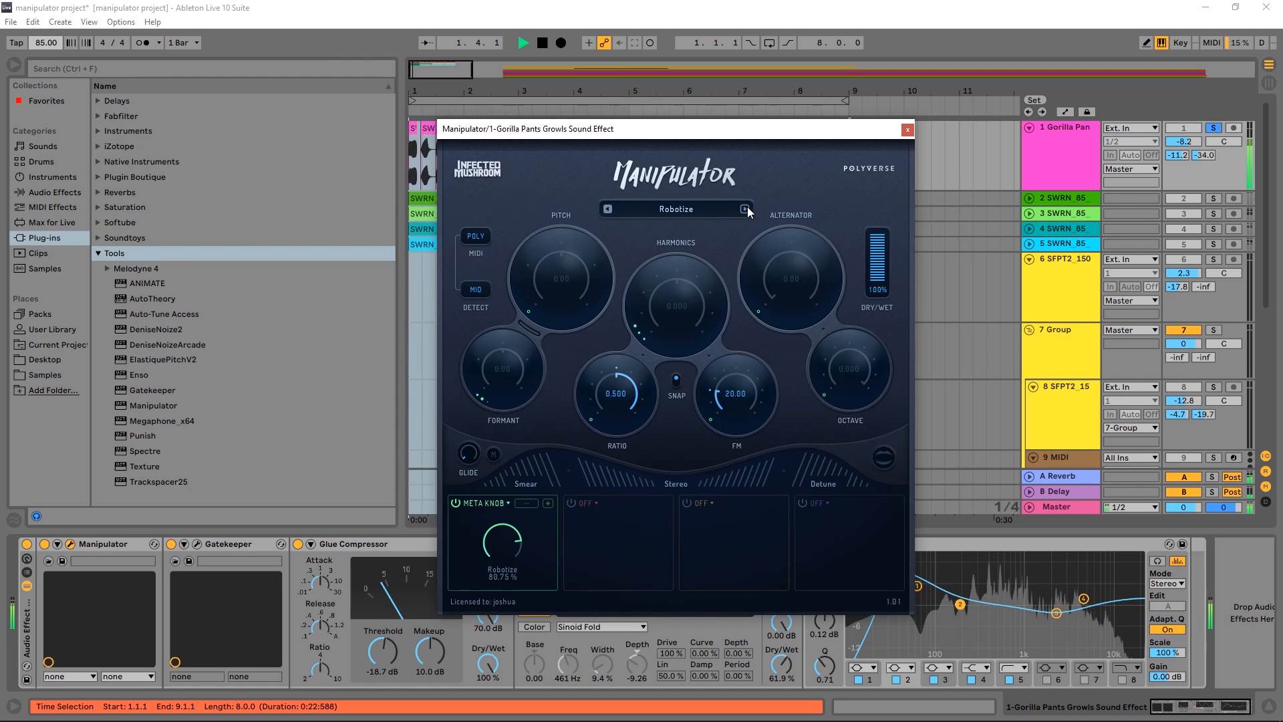
{"action": "left_click", "coordinate": [747, 207]}
{"action": "left_click", "coordinate": [745, 209]}
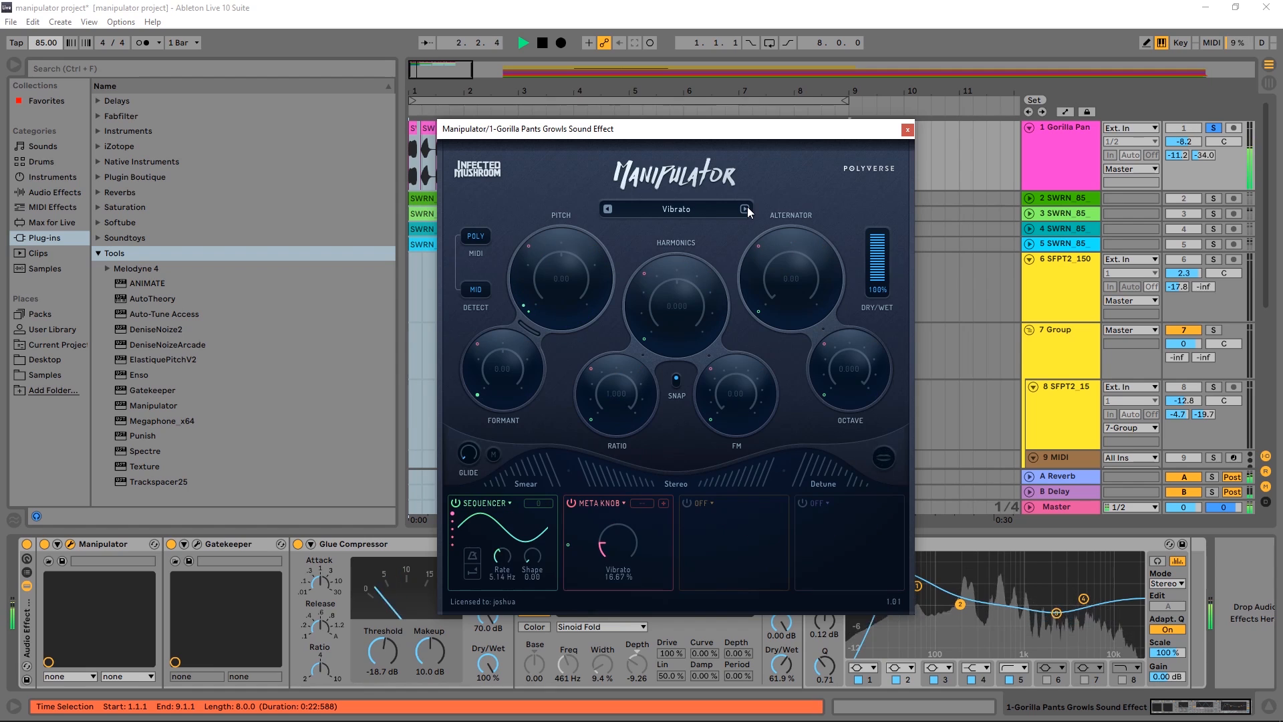
{"action": "left_click", "coordinate": [746, 208]}
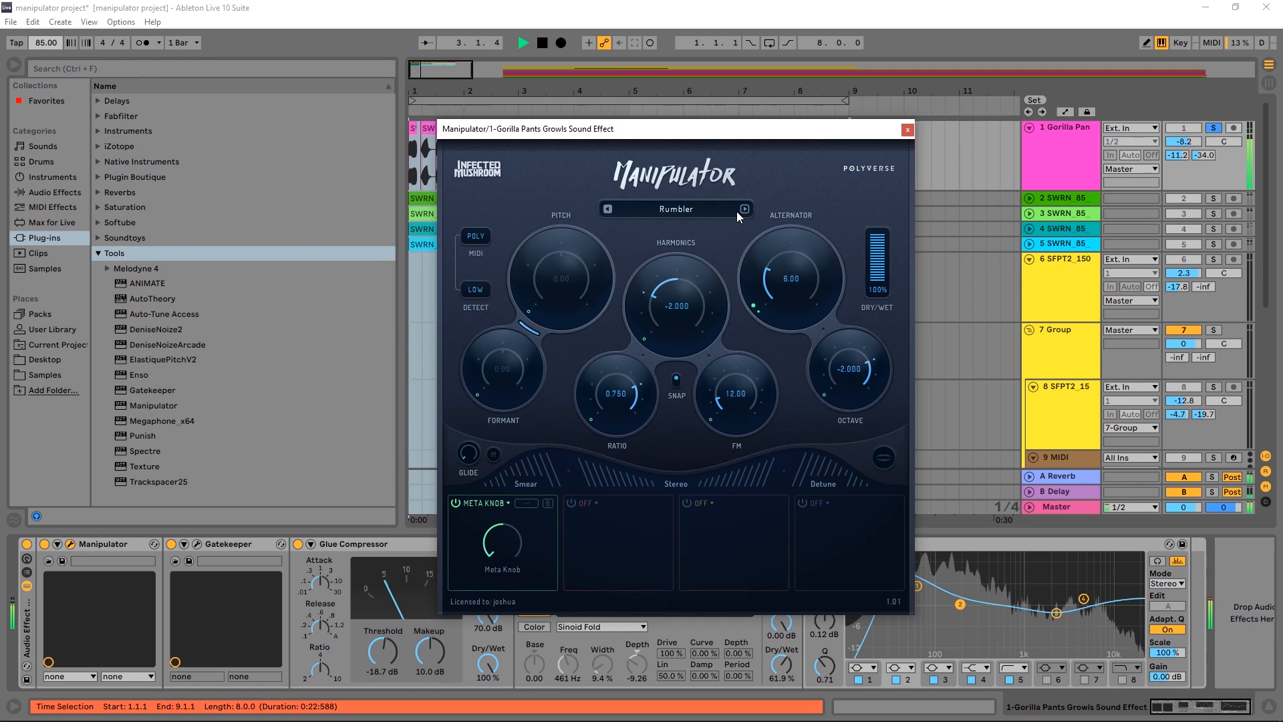
{"action": "left_click", "coordinate": [746, 210]}
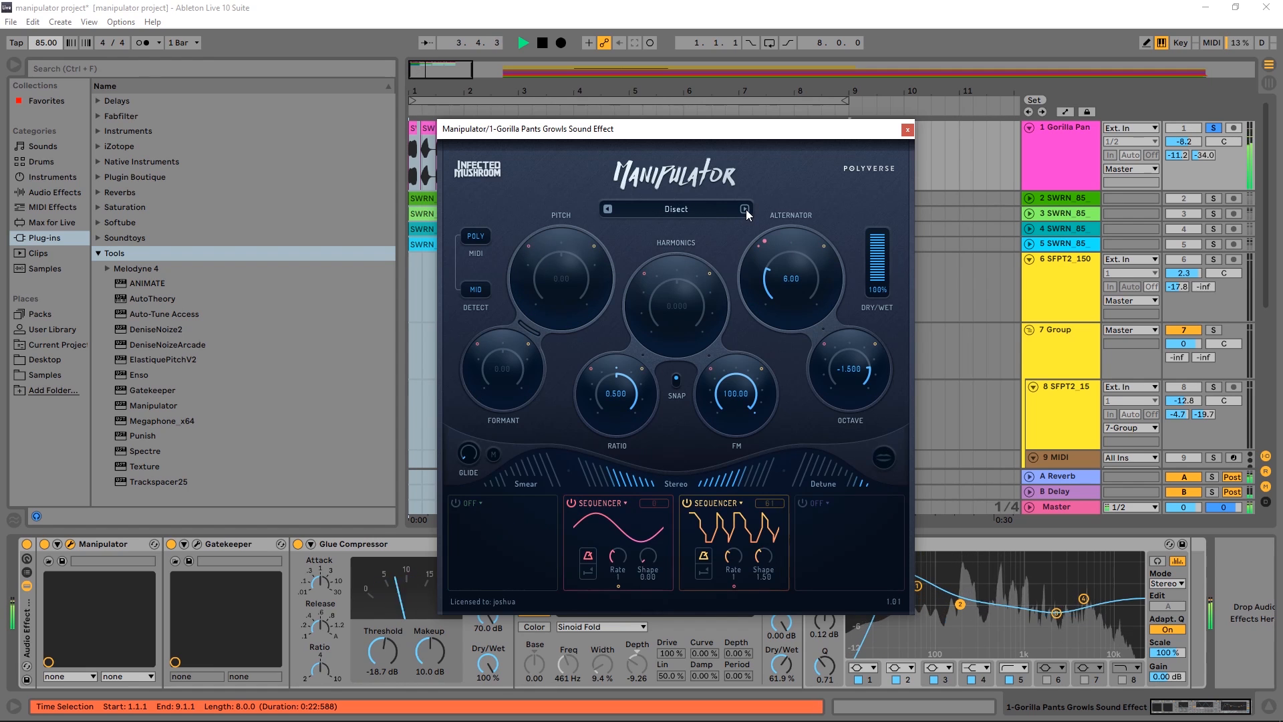
{"action": "left_click", "coordinate": [745, 209]}
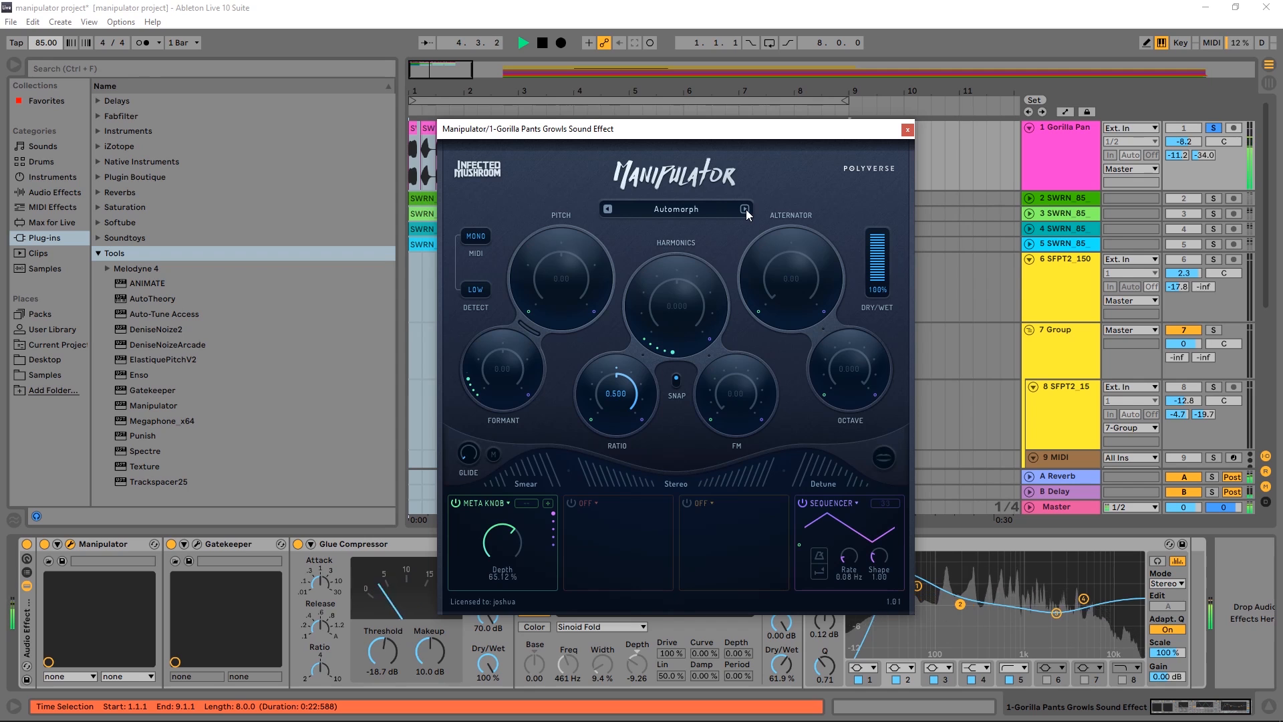
{"action": "left_click", "coordinate": [746, 210]}
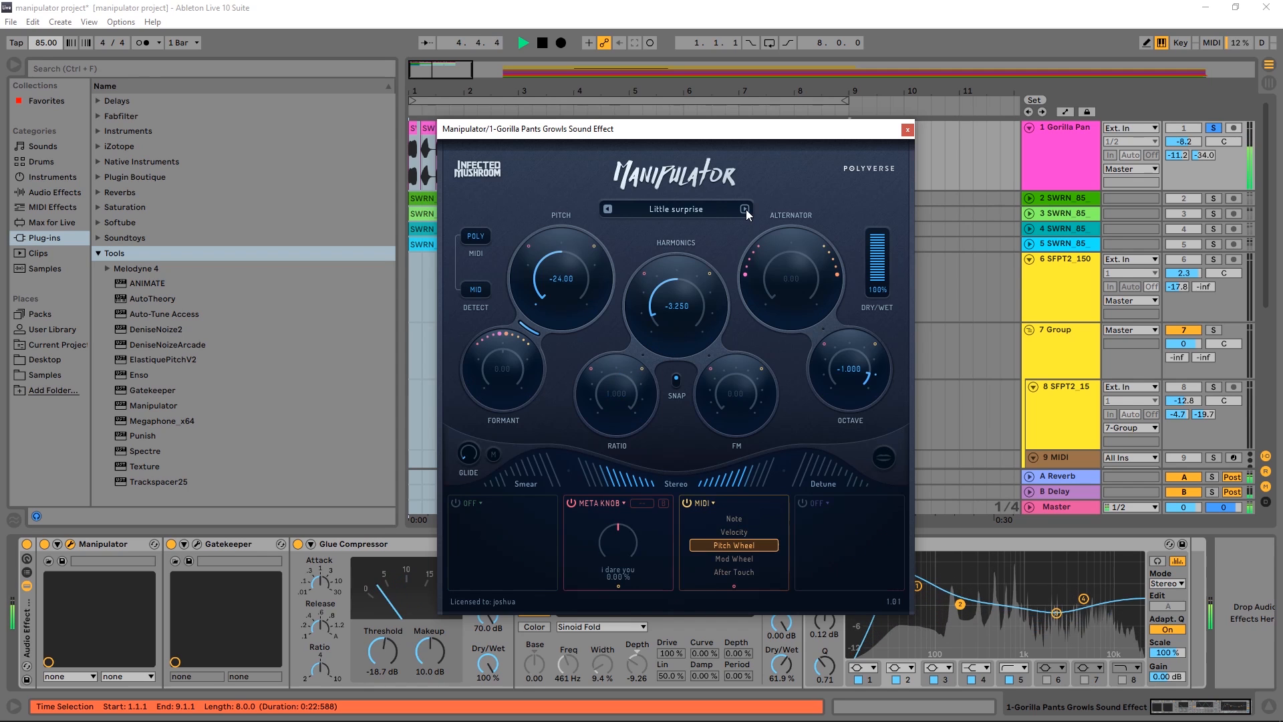
Load the Rythmic preset SpaceWorm and audition it, followed by Alpha go and Tripplet Fun
{"action": "left_click", "coordinate": [688, 211]}
{"action": "left_click", "coordinate": [800, 288]}
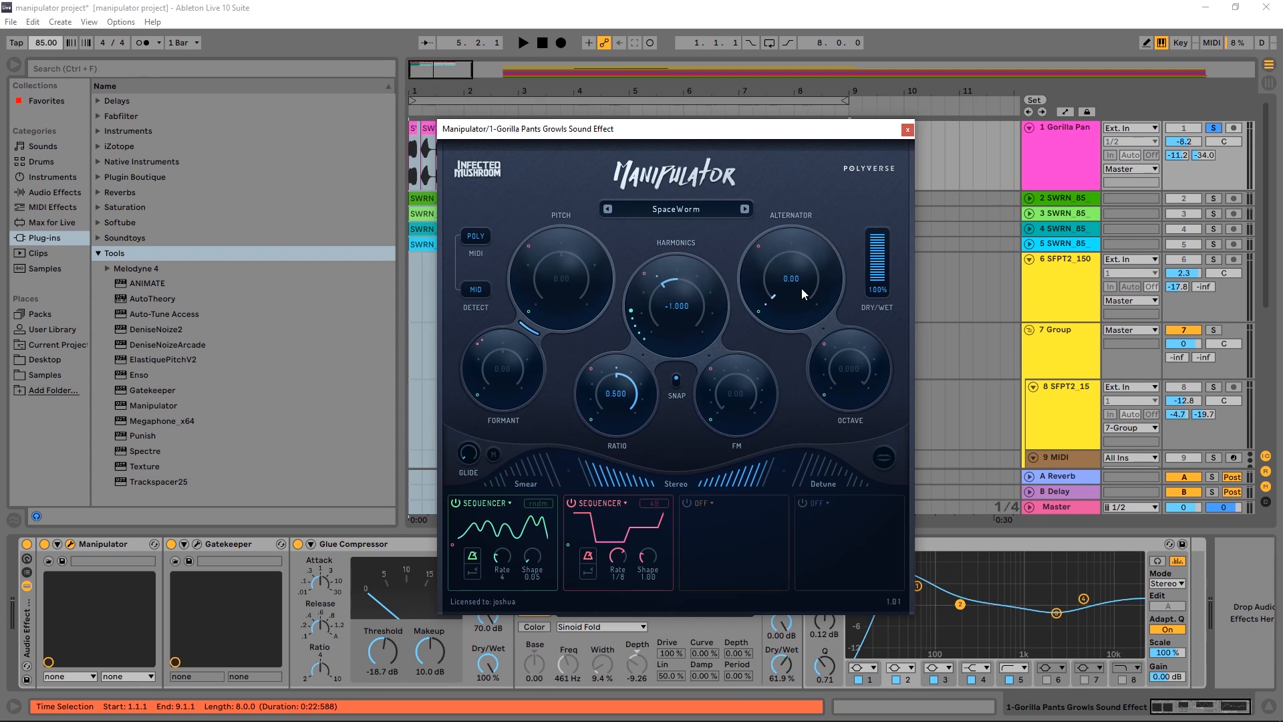
{"action": "key", "text": "space"}
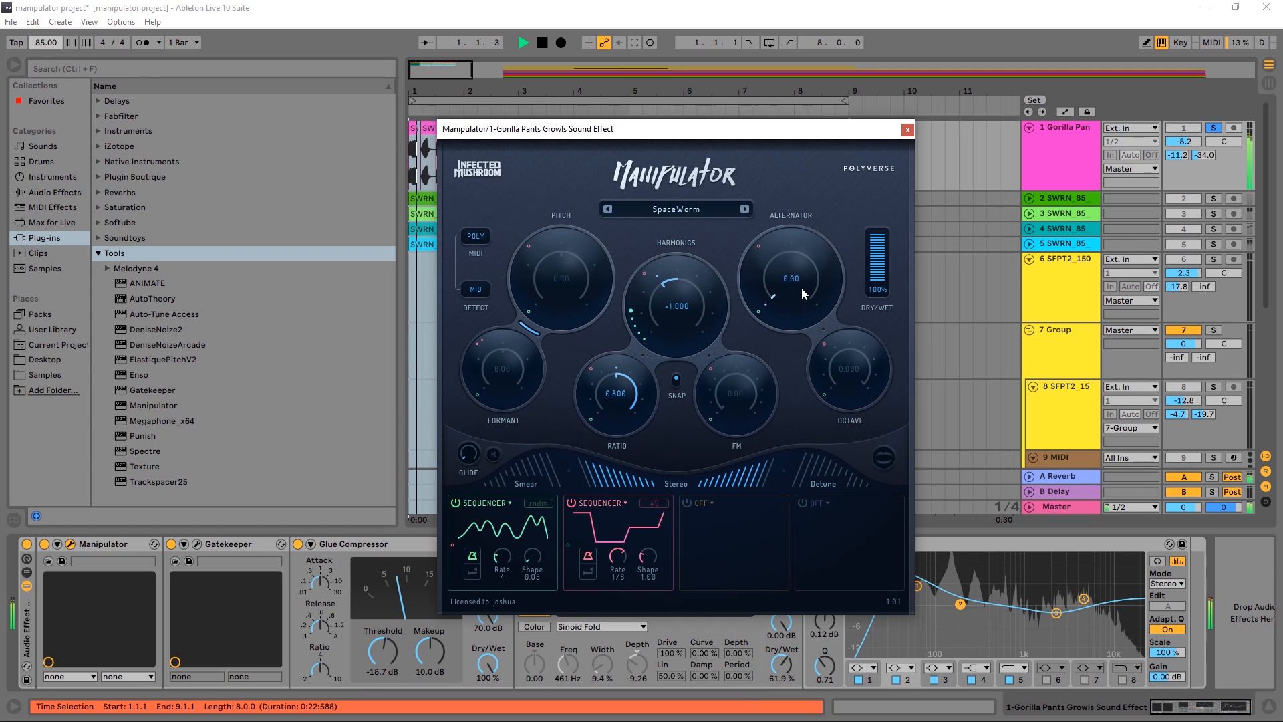
{"action": "left_click", "coordinate": [745, 209]}
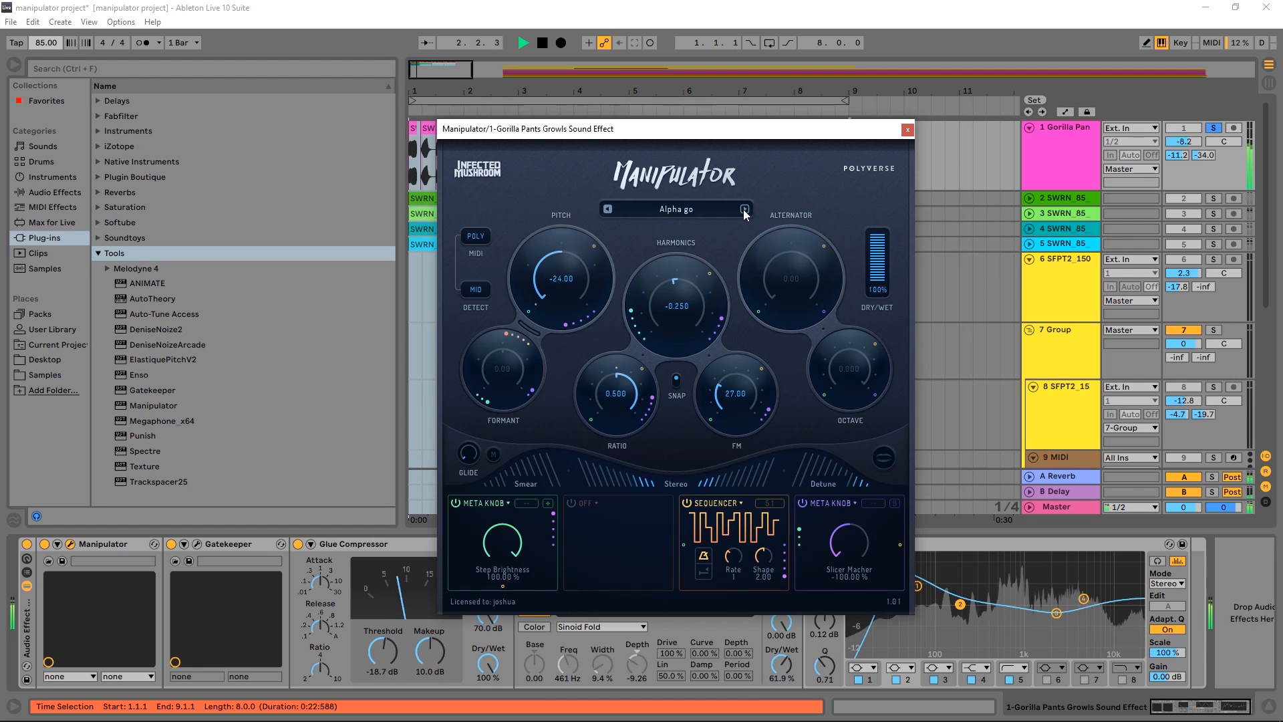
{"action": "left_click", "coordinate": [744, 209]}
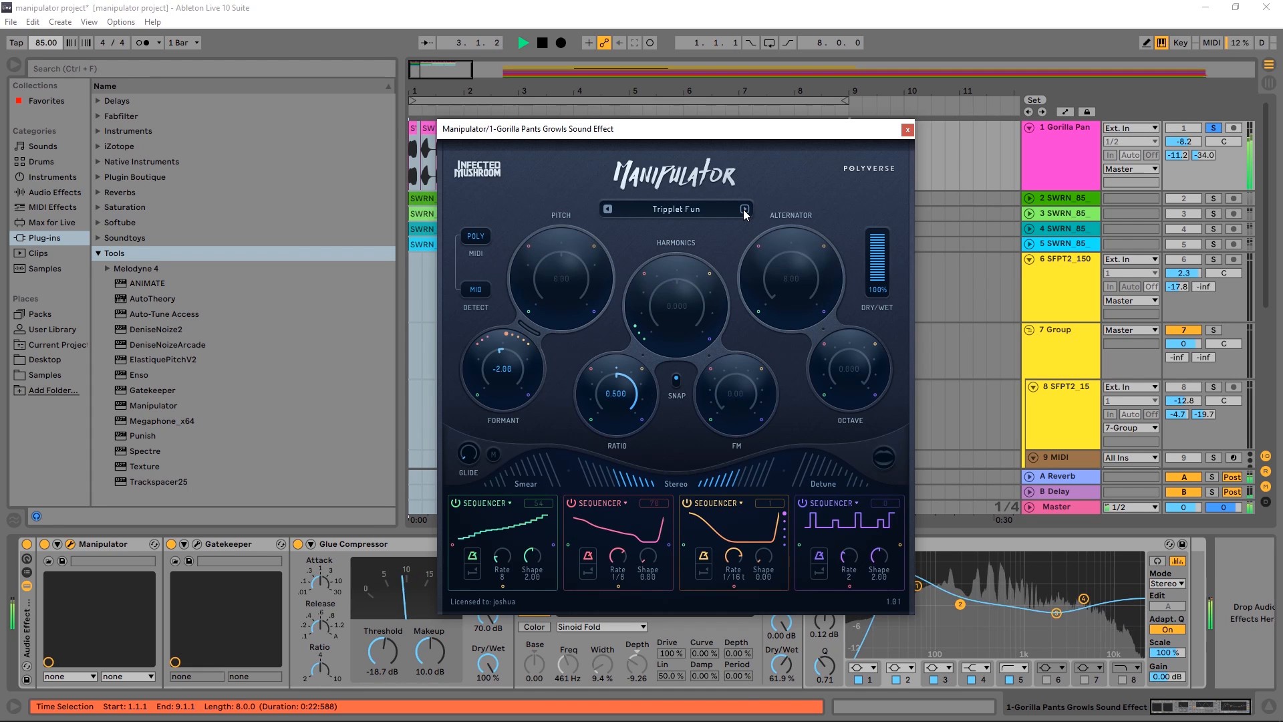
Audition the FX presets Confusor, Deeply Disturbed and Too Many Mushrooms, and stop playback
{"action": "left_click", "coordinate": [706, 211]}
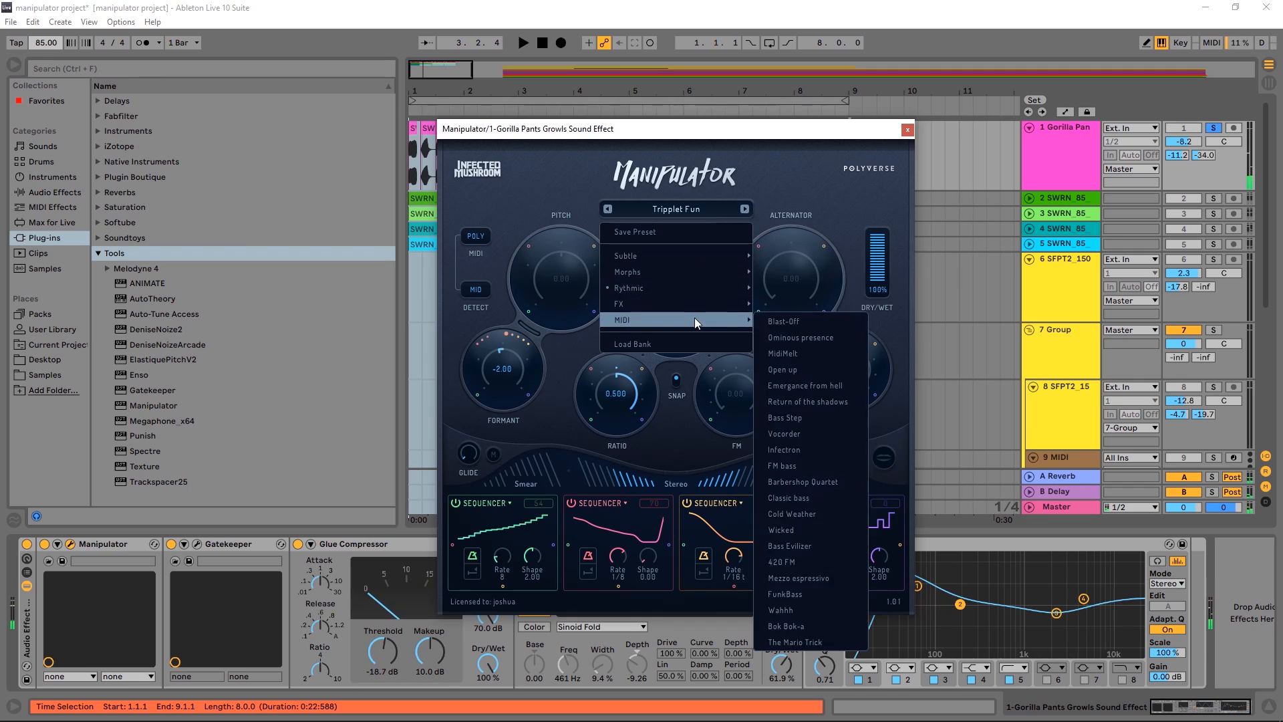
{"action": "mouse_move", "coordinate": [691, 306]}
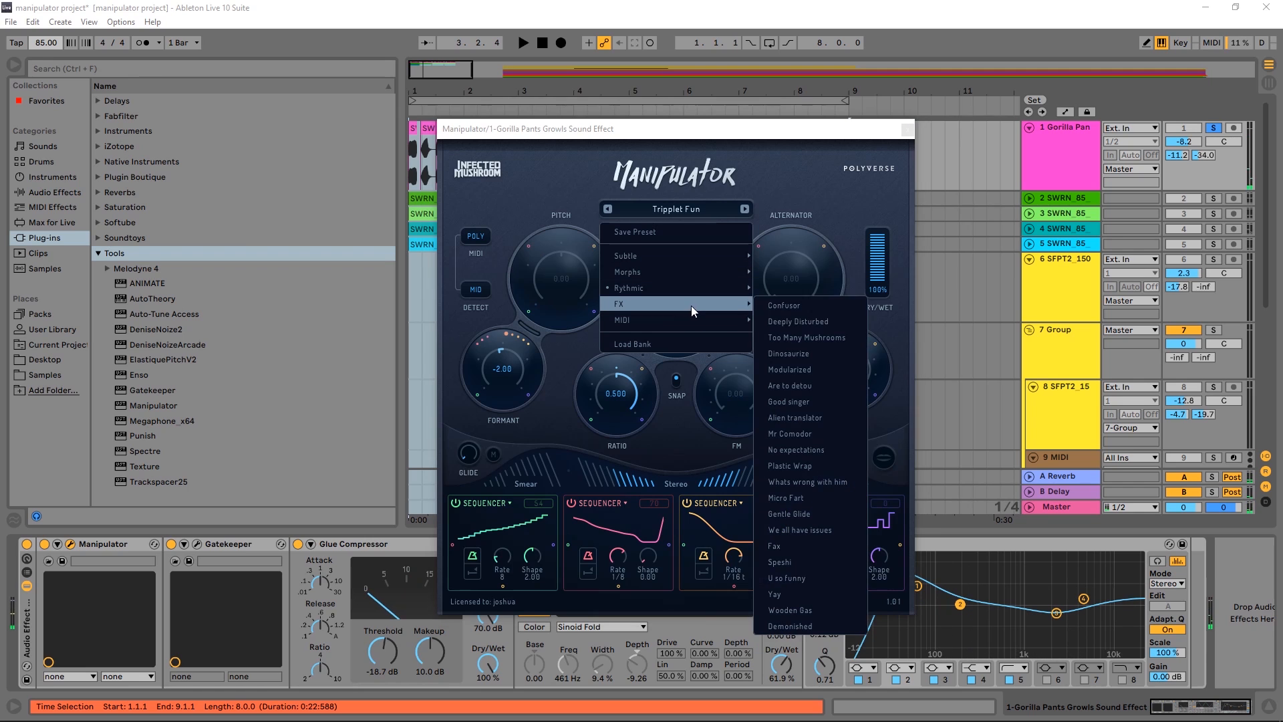
{"action": "left_click", "coordinate": [794, 306]}
{"action": "key", "text": "space"}
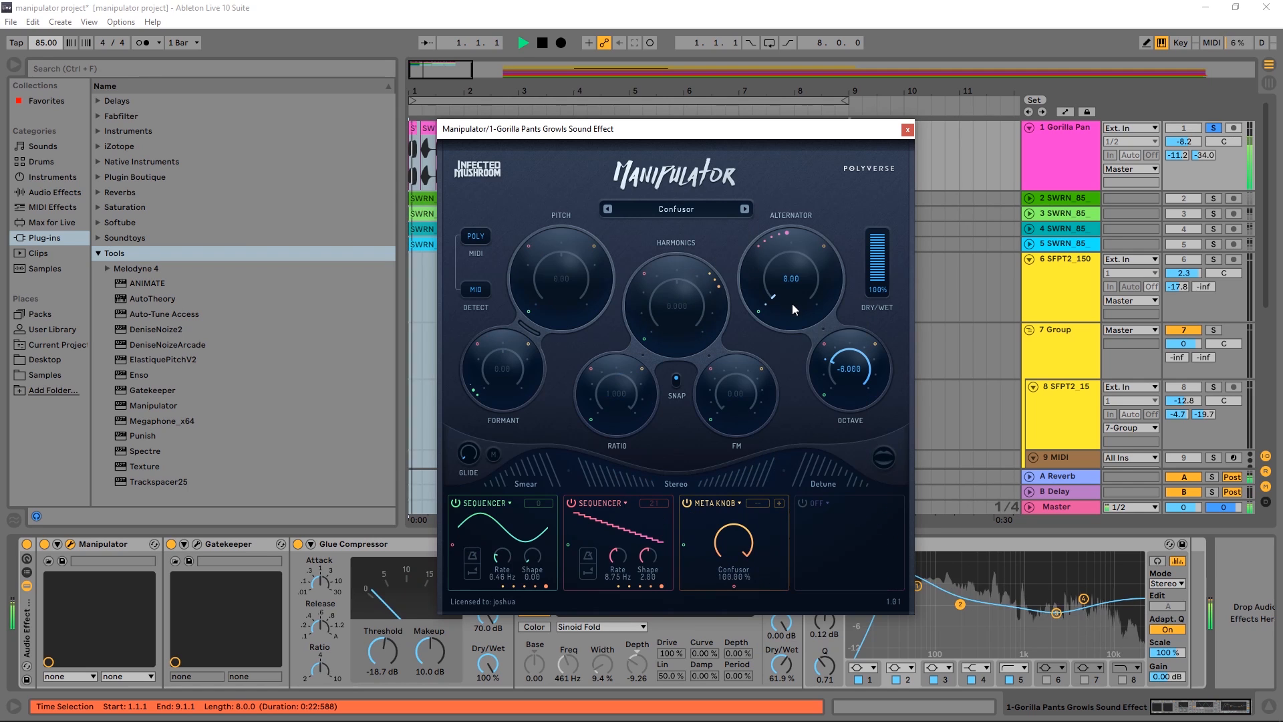
{"action": "left_click", "coordinate": [744, 209]}
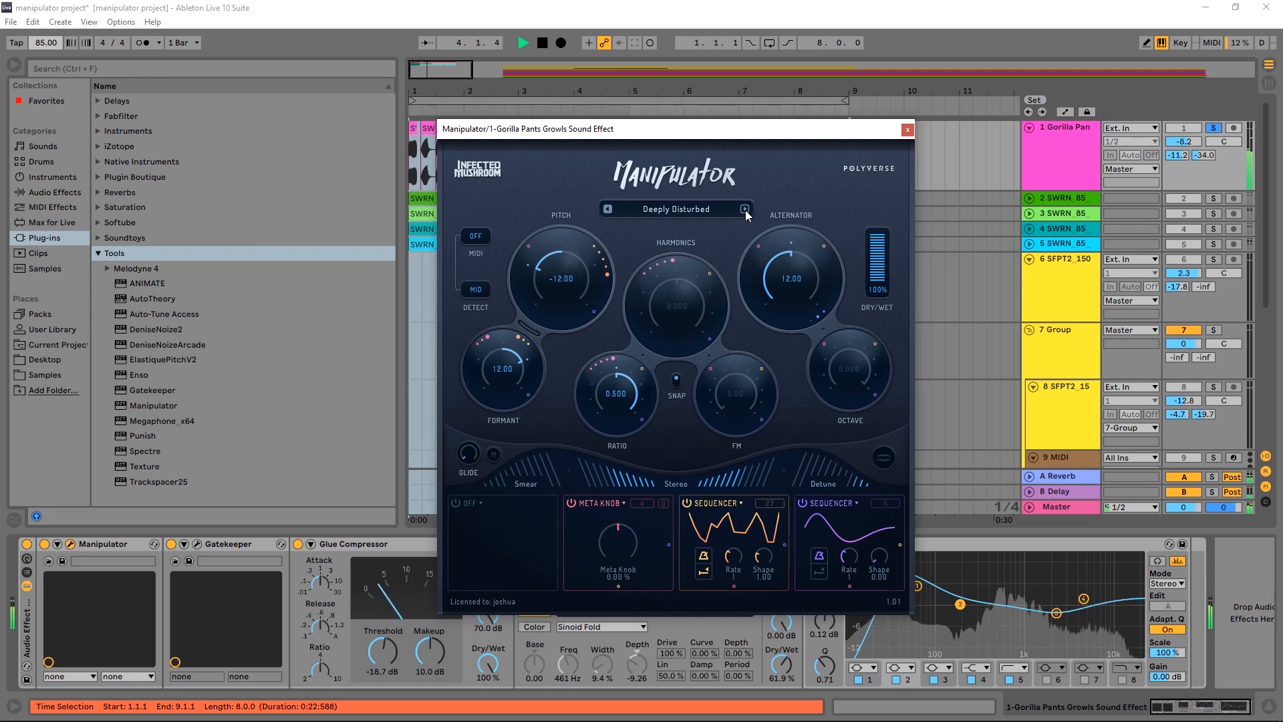
{"action": "left_click", "coordinate": [745, 209]}
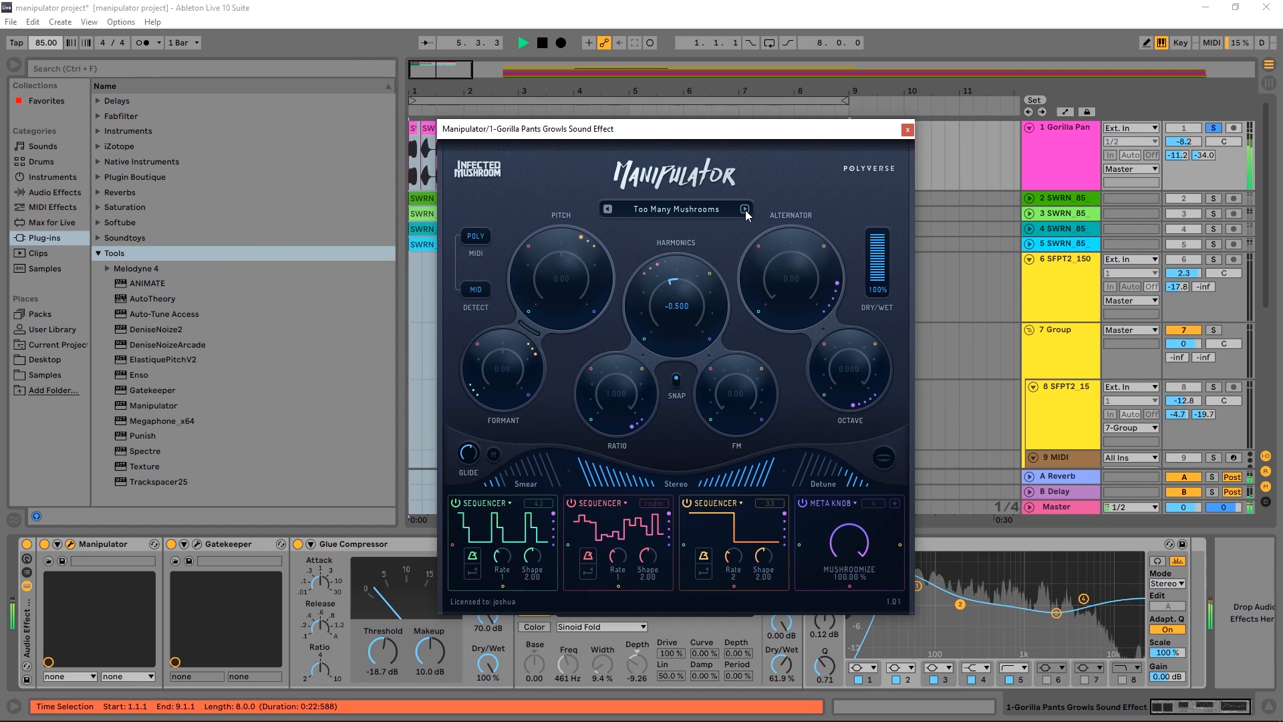
{"action": "key", "text": "space"}
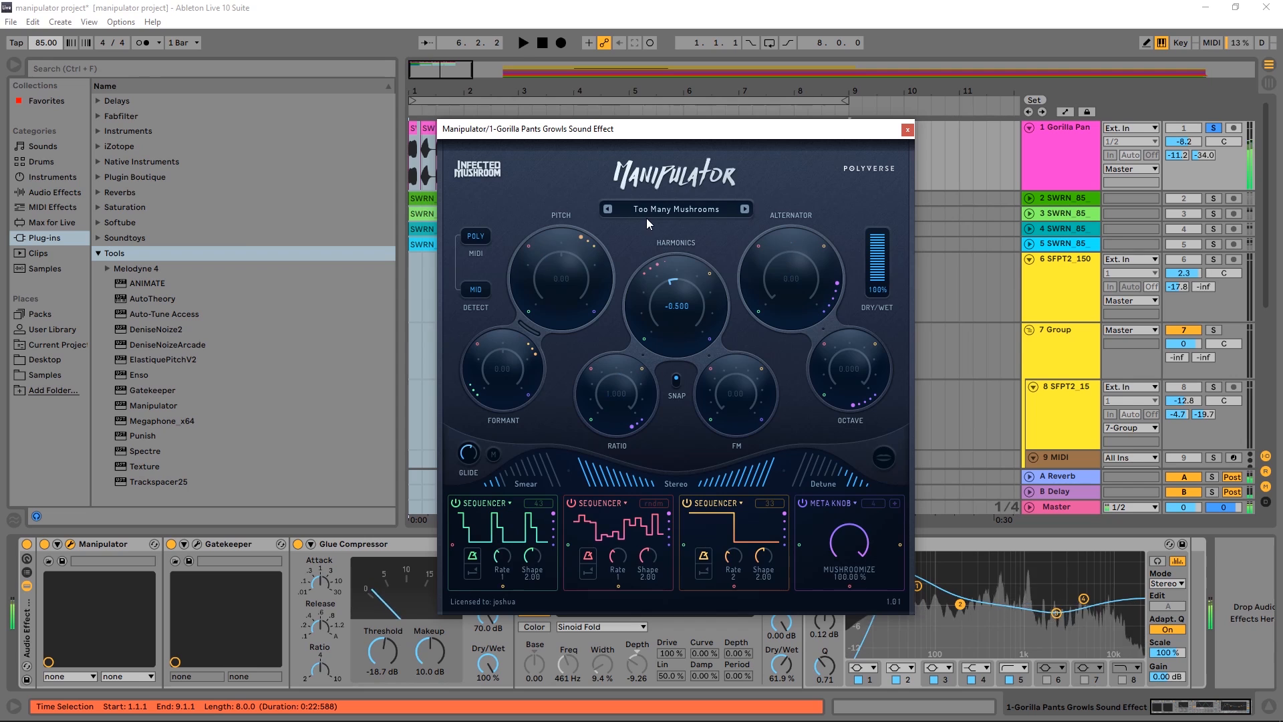
Audition the FX presets Dinosaurize, Modularized, Are to detou and Good singer, keeping Good singer loaded, and stop playback
{"action": "left_click", "coordinate": [744, 209]}
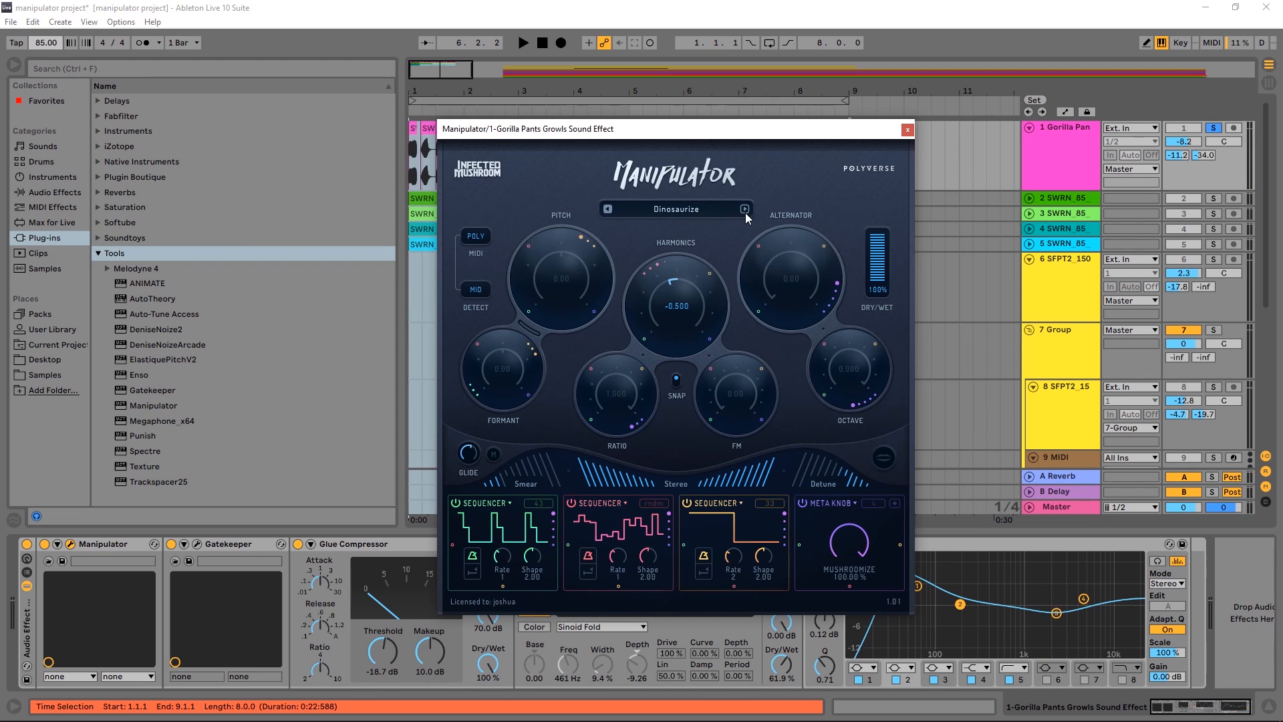
{"action": "key", "text": "space"}
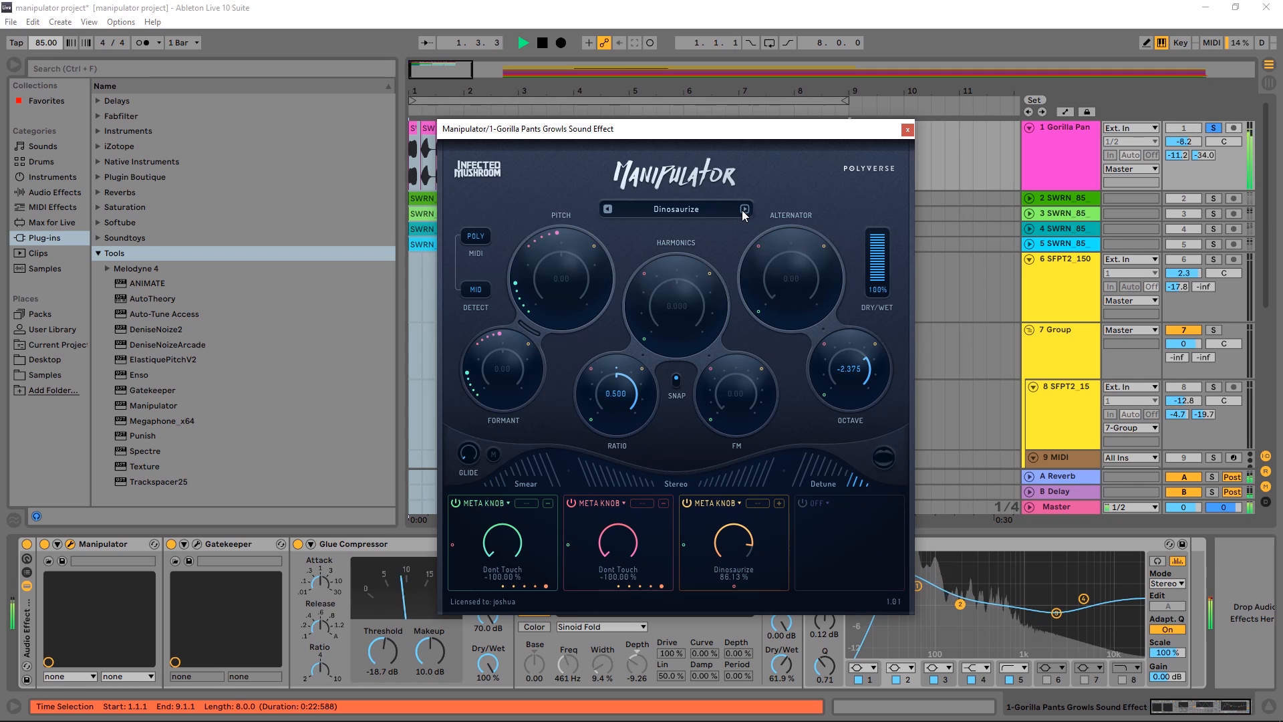
{"action": "left_click", "coordinate": [744, 210]}
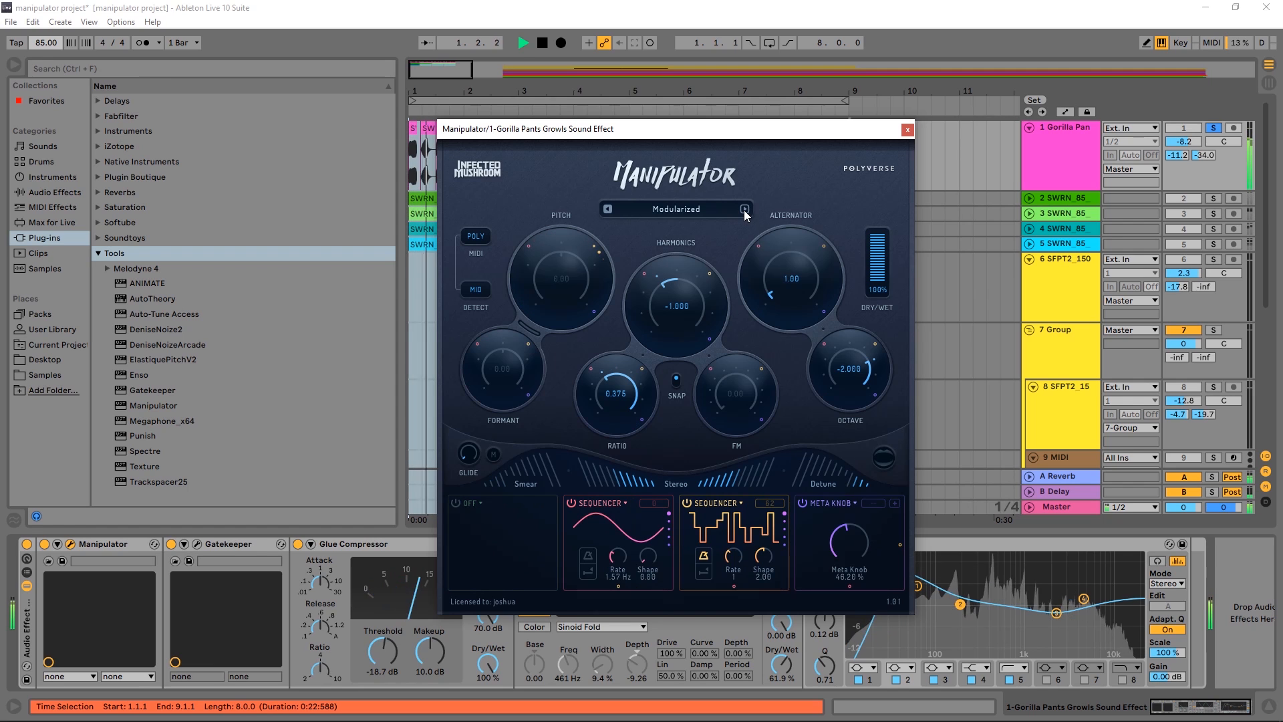
{"action": "key", "text": "space"}
{"action": "left_click", "coordinate": [744, 210]}
{"action": "key", "text": "space"}
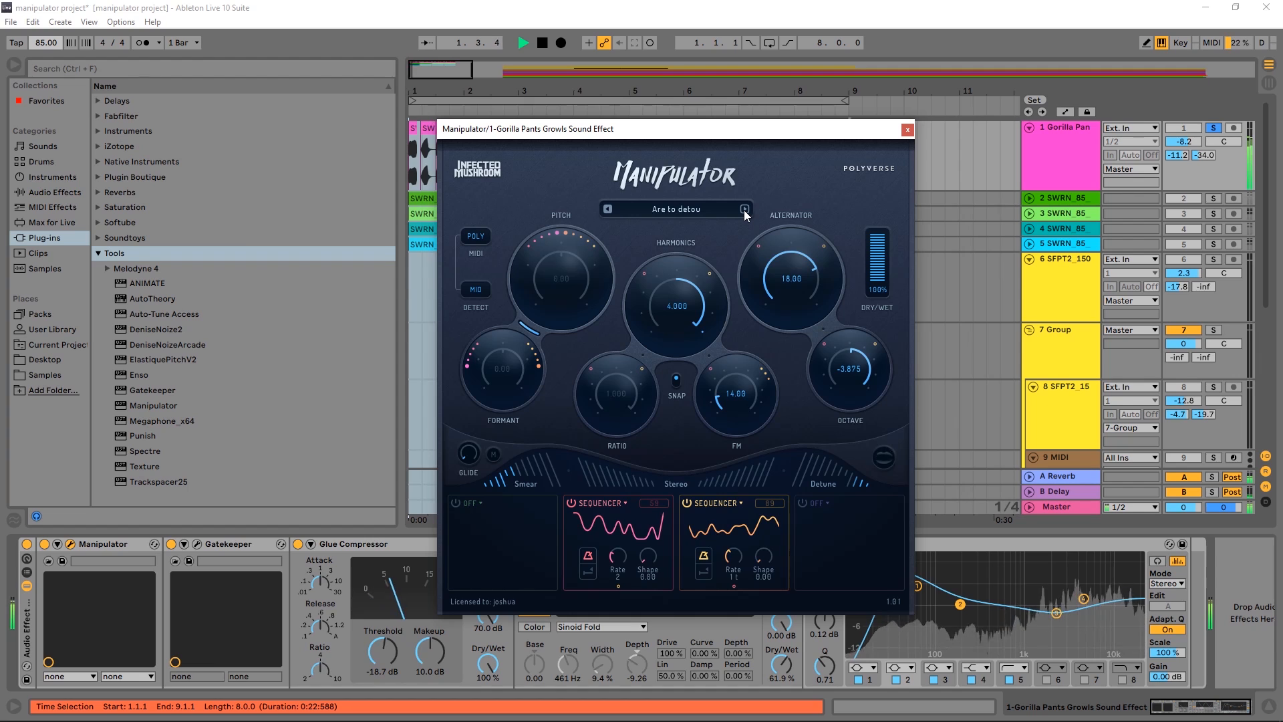
{"action": "left_click", "coordinate": [744, 210]}
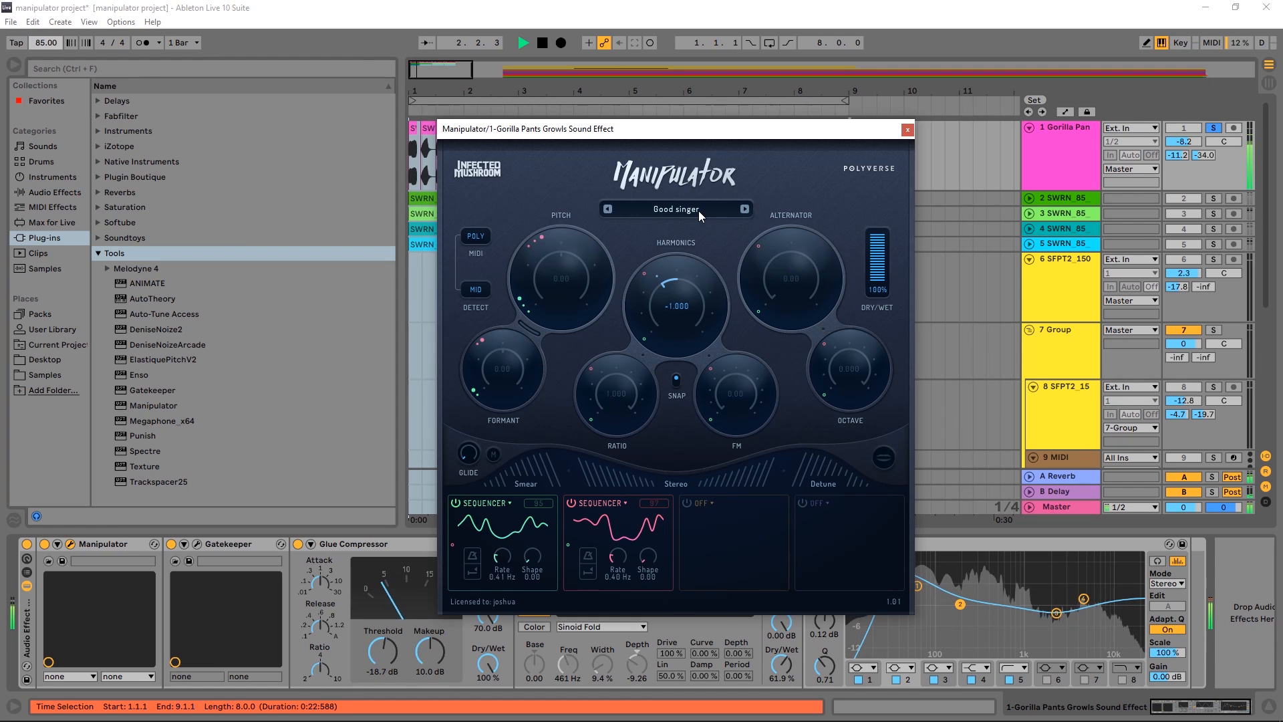
{"action": "key", "text": "space"}
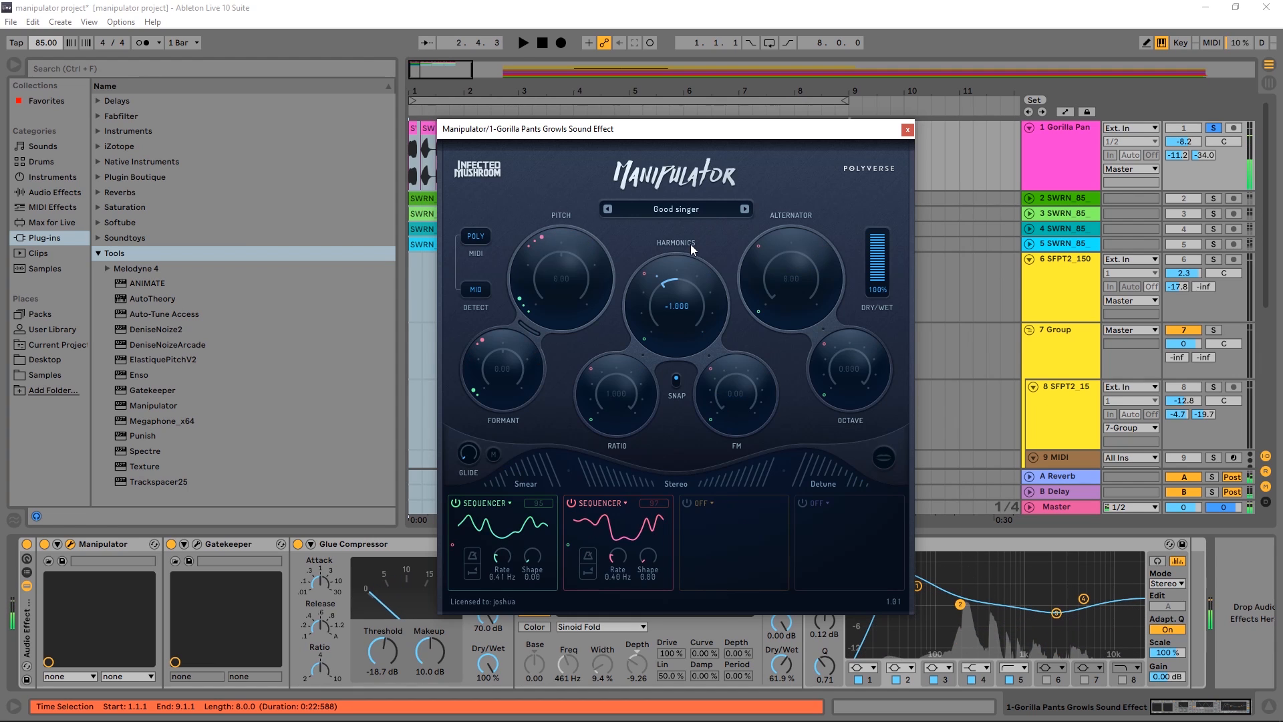